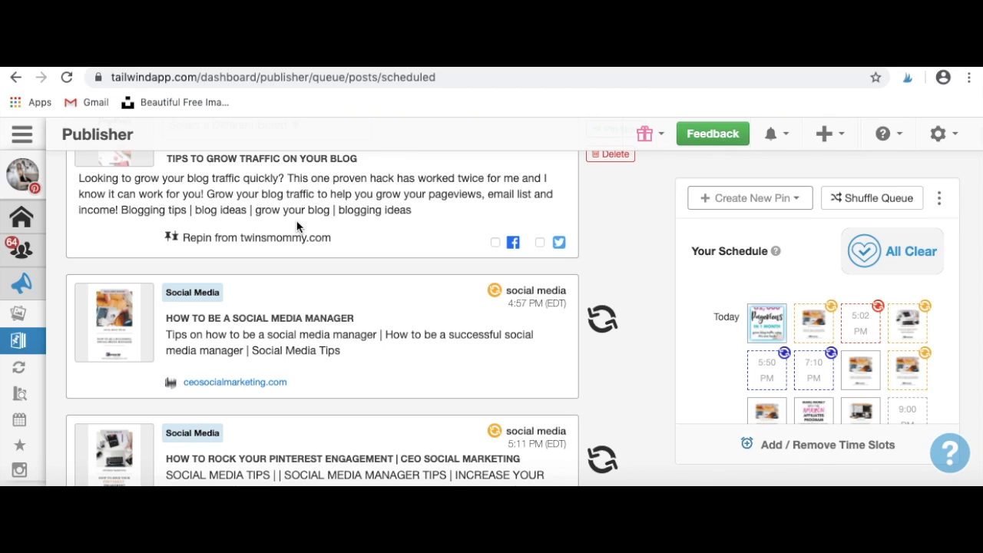
Look through the scheduled pins in the Publisher queue and open the Drafts page.
{"action": "scroll", "coordinate": [297, 227], "scroll_direction": "down", "scroll_amount": 2}
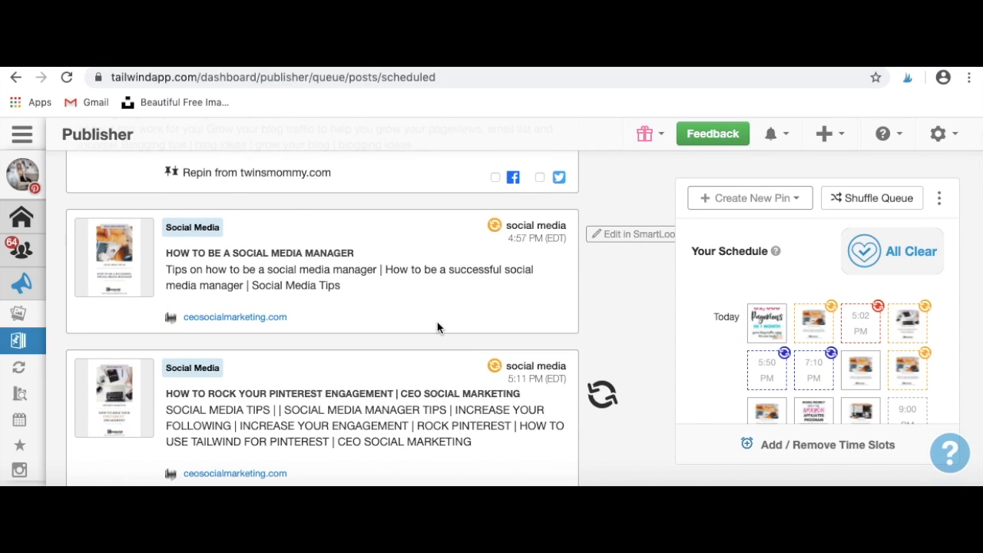
{"action": "scroll", "coordinate": [437, 327], "scroll_direction": "down", "scroll_amount": 3}
{"action": "scroll", "coordinate": [438, 326], "scroll_direction": "down", "scroll_amount": 5}
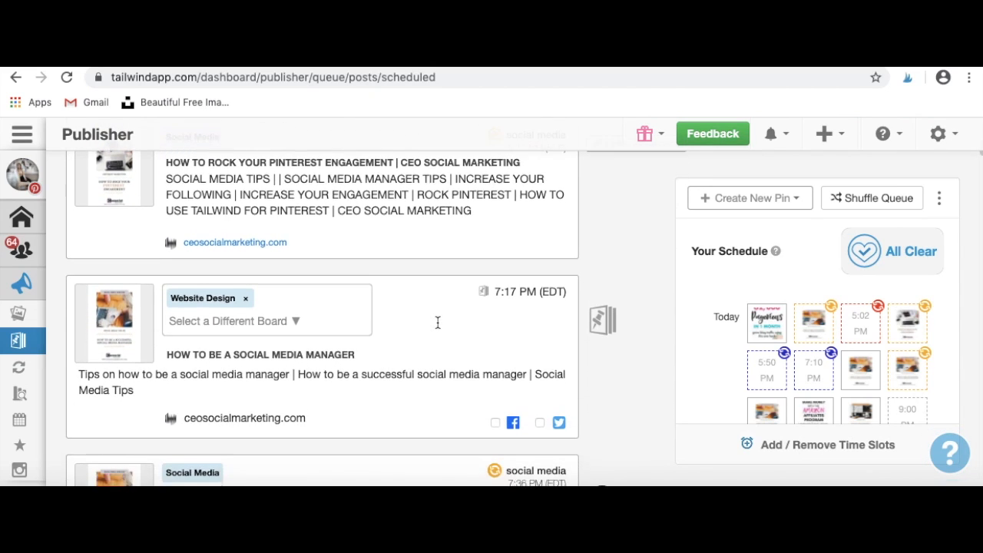
{"action": "scroll", "coordinate": [437, 329], "scroll_direction": "down", "scroll_amount": 6}
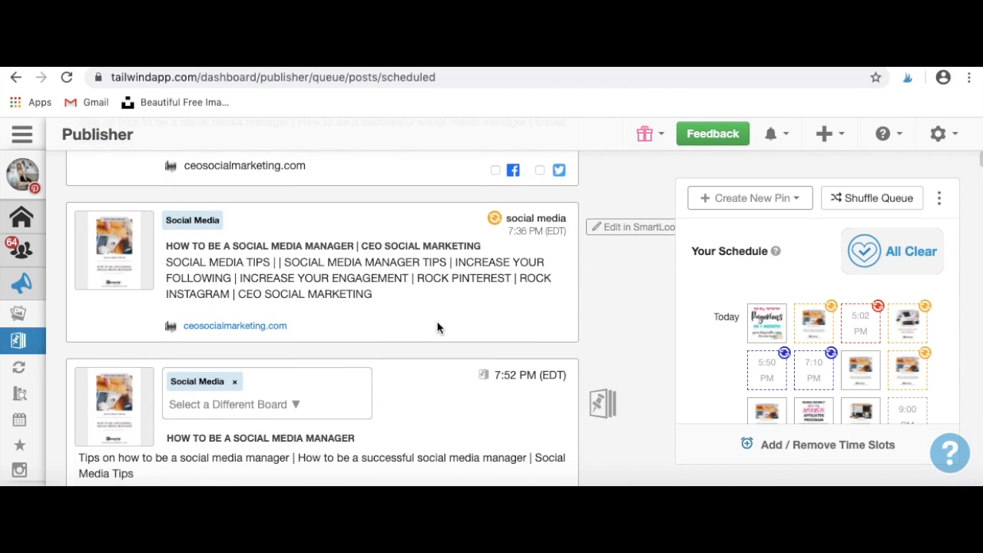
{"action": "mouse_move", "coordinate": [32, 309]}
{"action": "left_click", "coordinate": [43, 314]}
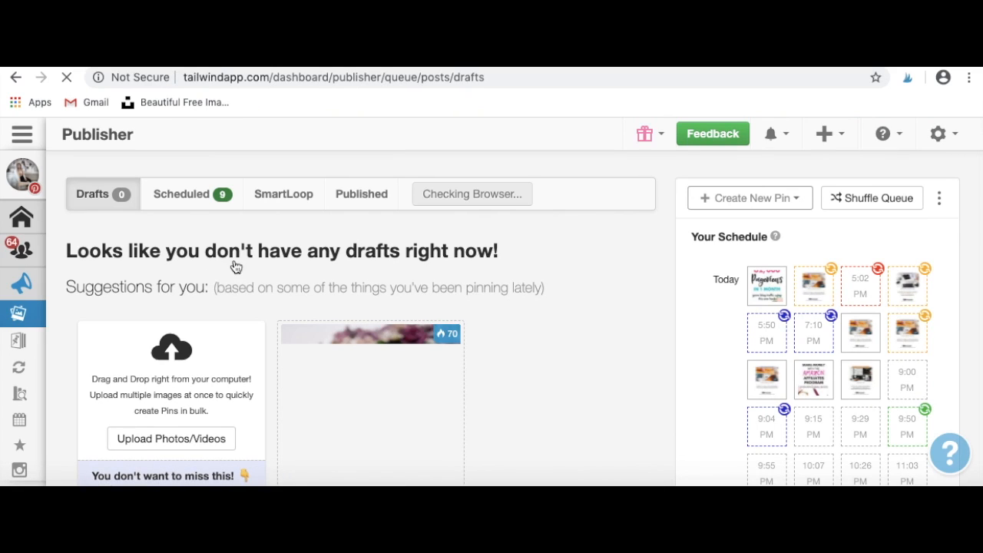
{"action": "scroll", "coordinate": [249, 267], "scroll_direction": "down", "scroll_amount": 1}
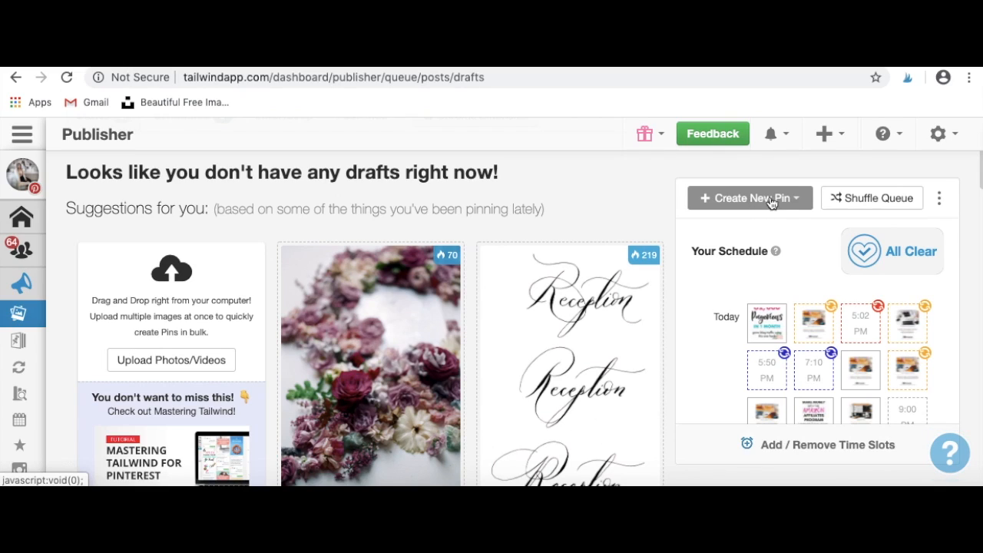
View the Tailwind Publisher Chrome extension's store page from the new-pin options, close it, and show the new-pin options again.
{"action": "left_click", "coordinate": [799, 200]}
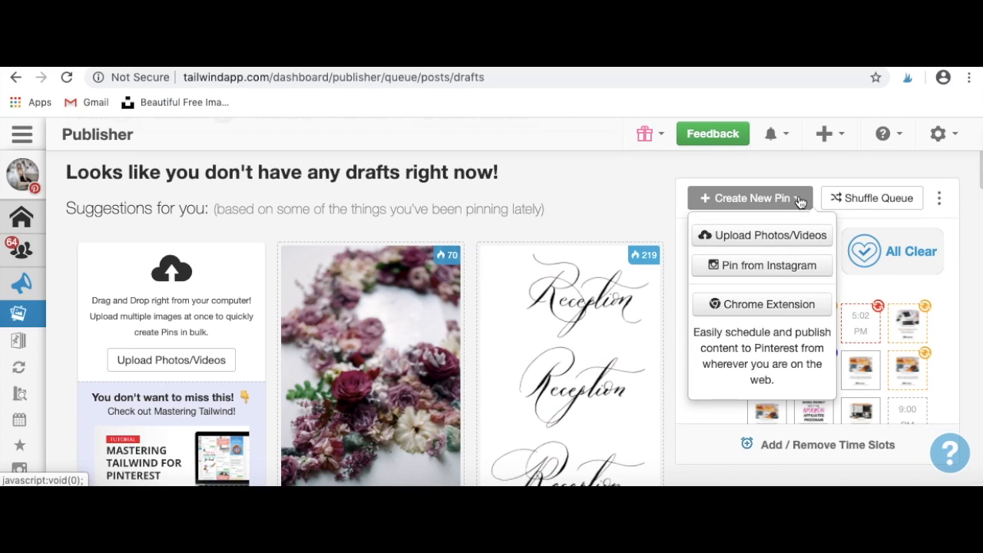
{"action": "left_click", "coordinate": [762, 309]}
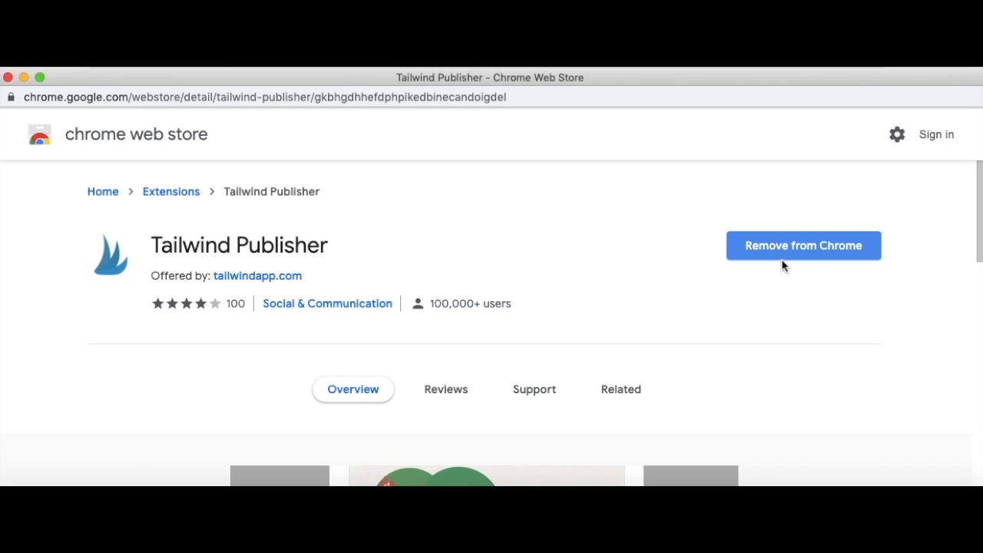
{"action": "left_click", "coordinate": [8, 78]}
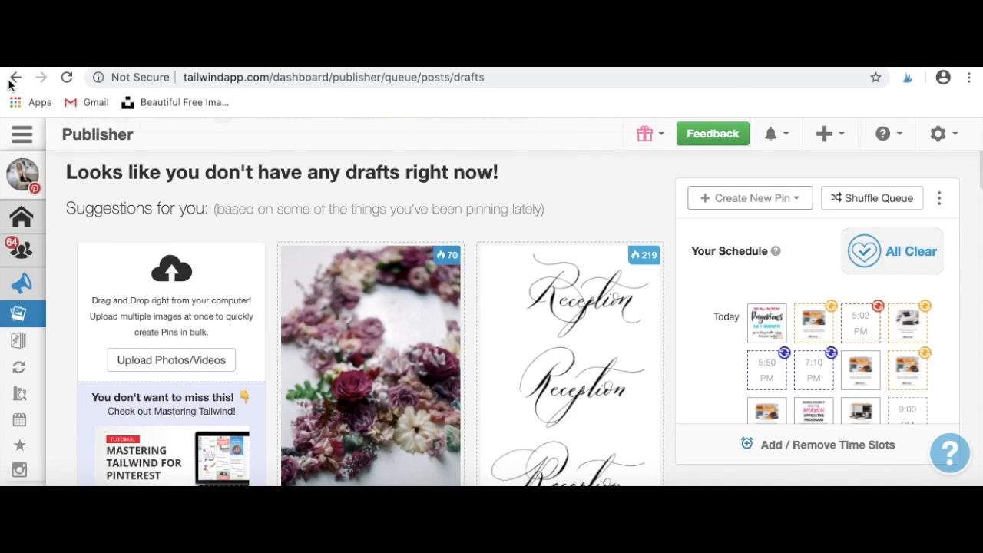
{"action": "left_click", "coordinate": [791, 201]}
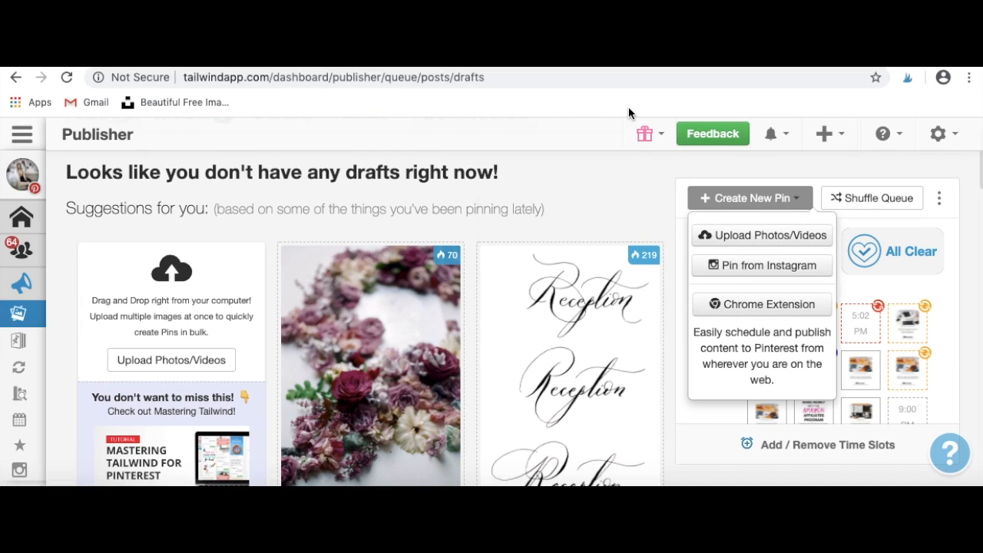
Open google.com in a new browser tab.
{"action": "key", "text": "ctrl+t"}
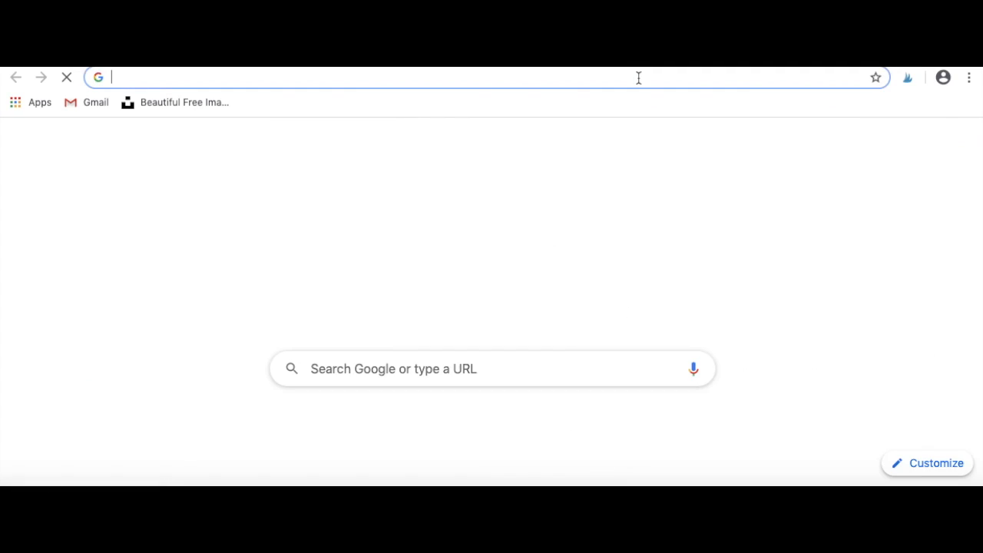
{"action": "type", "text": "goog.ec"}
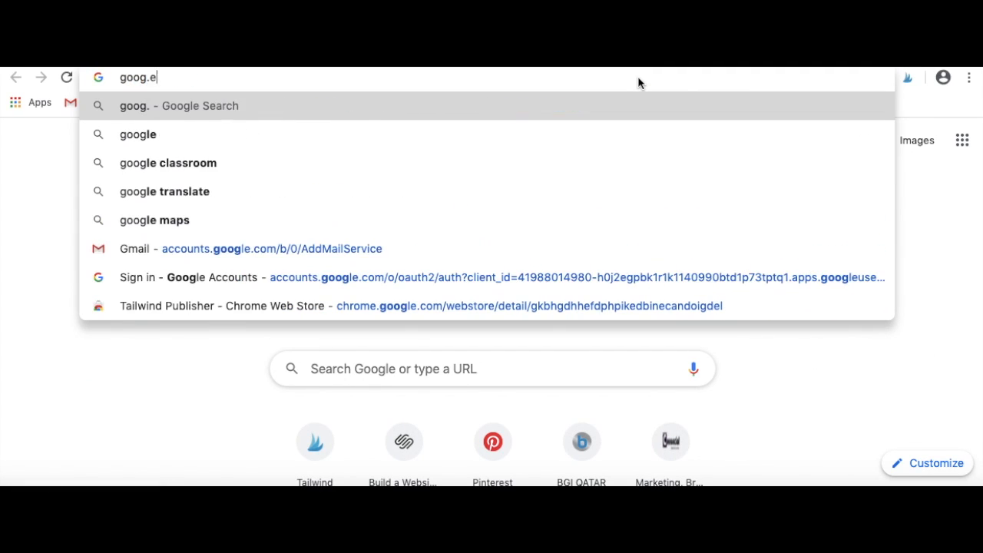
{"action": "key", "text": "BackSpace"}
{"action": "key", "text": "BackSpace"}
{"action": "key", "text": "BackSpace"}
{"action": "type", "text": "le.com"}
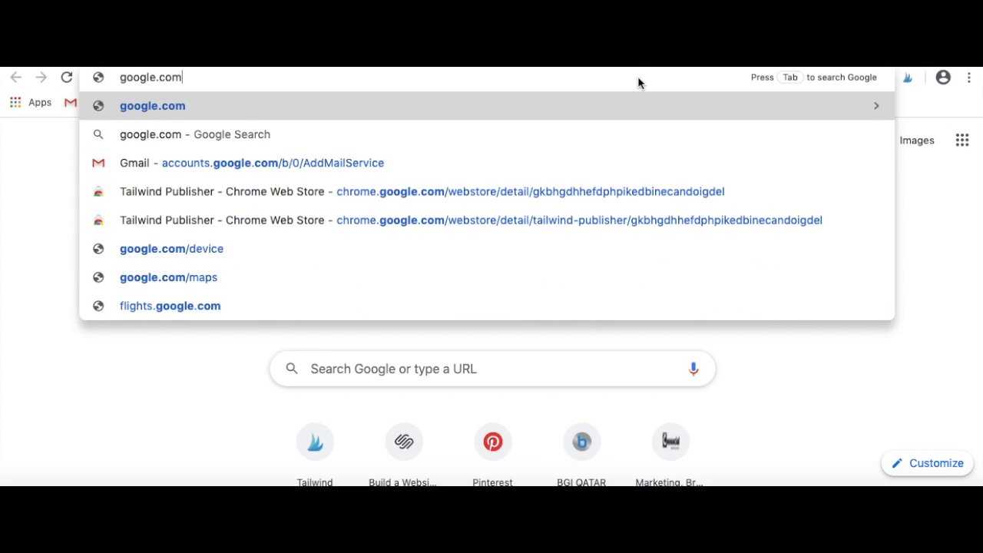
{"action": "key", "text": "Return"}
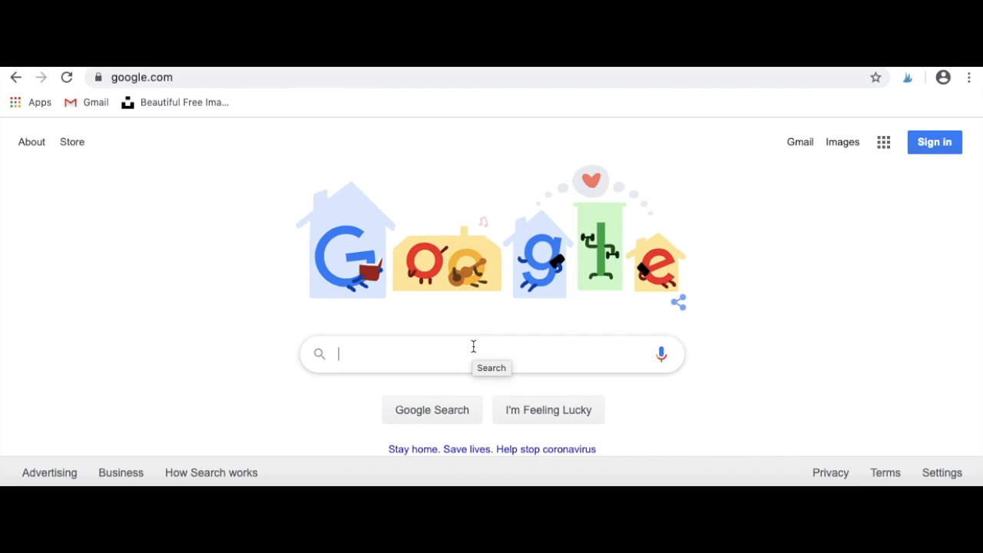
Search Google for "computer flatlay", accept the suggested spelling "computer flat lay", and show the image results.
{"action": "type", "text": "computer flatlay"}
{"action": "key", "text": "Return"}
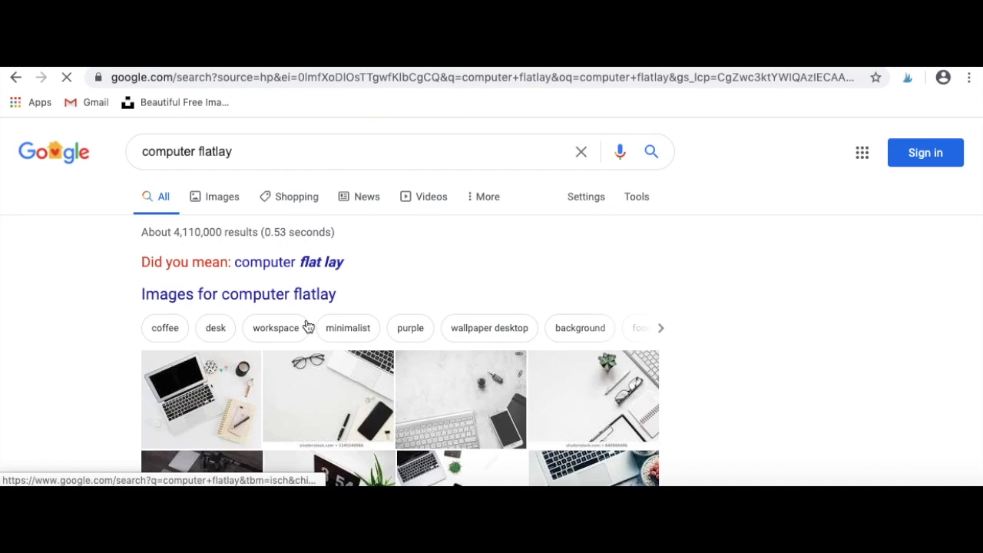
{"action": "left_click", "coordinate": [322, 261]}
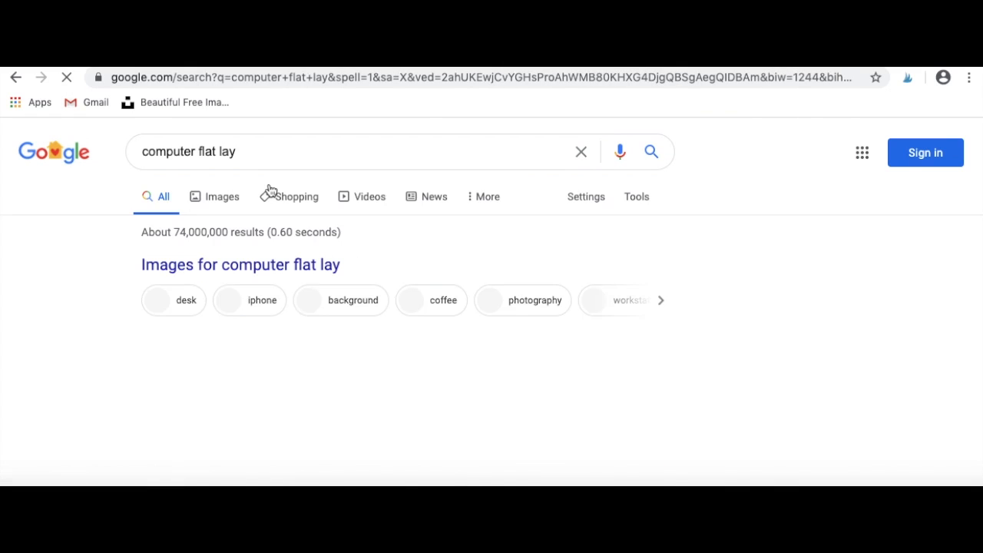
{"action": "left_click", "coordinate": [216, 195]}
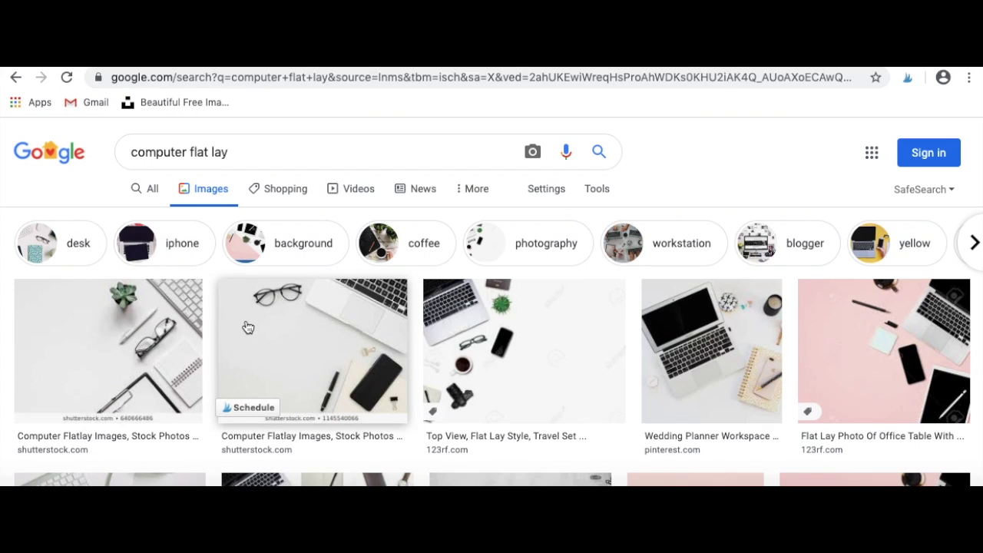
Browse the flat lay image results and preview the pink-and-white office table photo from dreamstime.com.
{"action": "scroll", "coordinate": [331, 388], "scroll_direction": "down", "scroll_amount": 3}
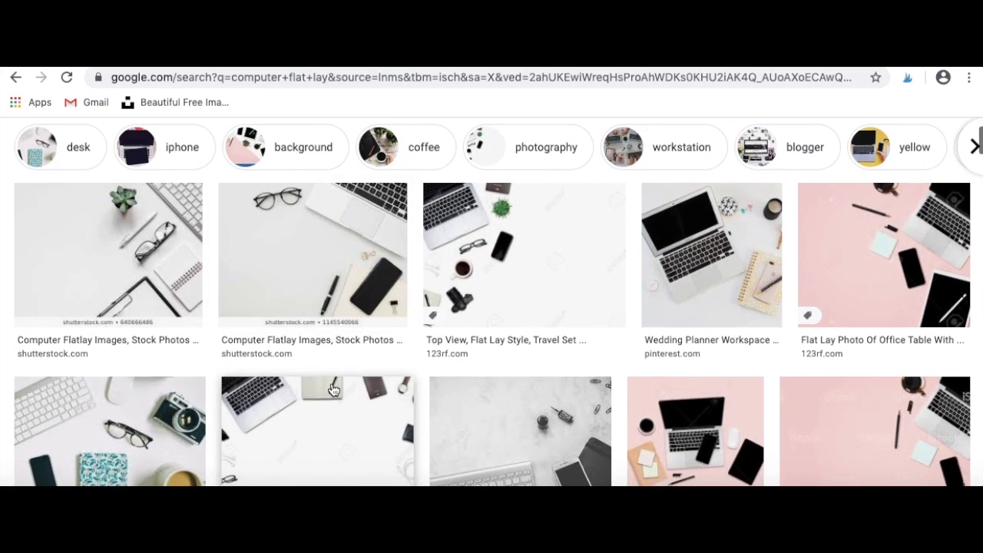
{"action": "scroll", "coordinate": [510, 404], "scroll_direction": "down", "scroll_amount": 1}
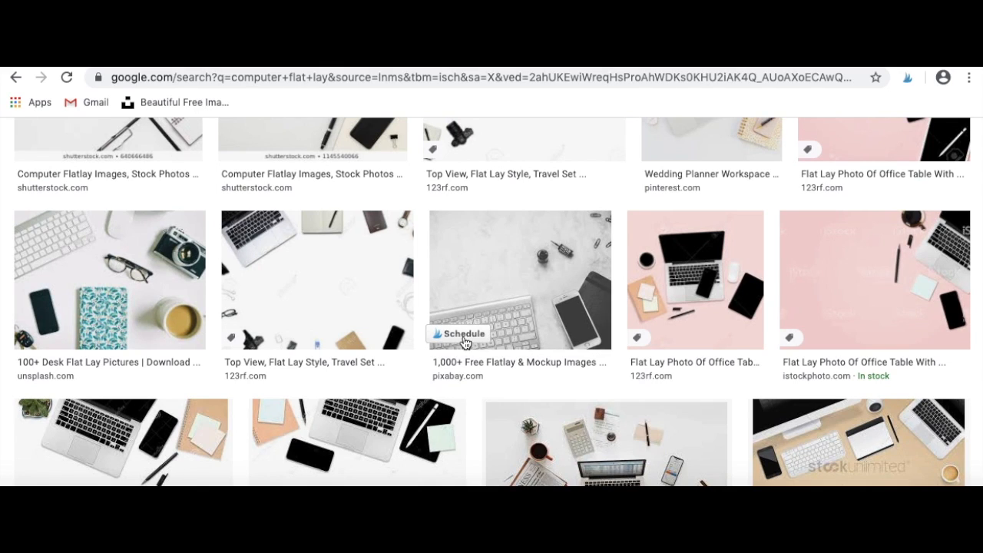
{"action": "scroll", "coordinate": [292, 453], "scroll_direction": "down", "scroll_amount": 5}
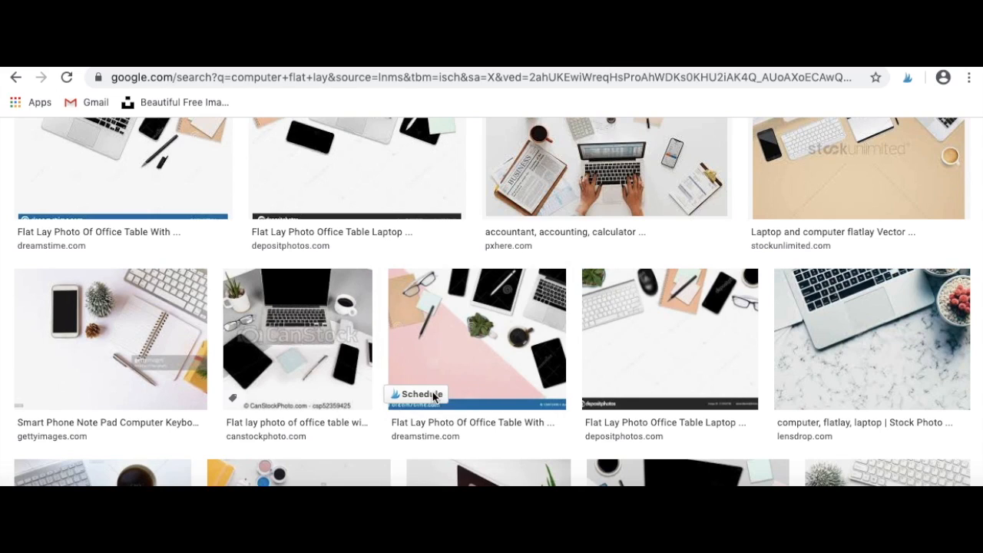
{"action": "left_click", "coordinate": [455, 305]}
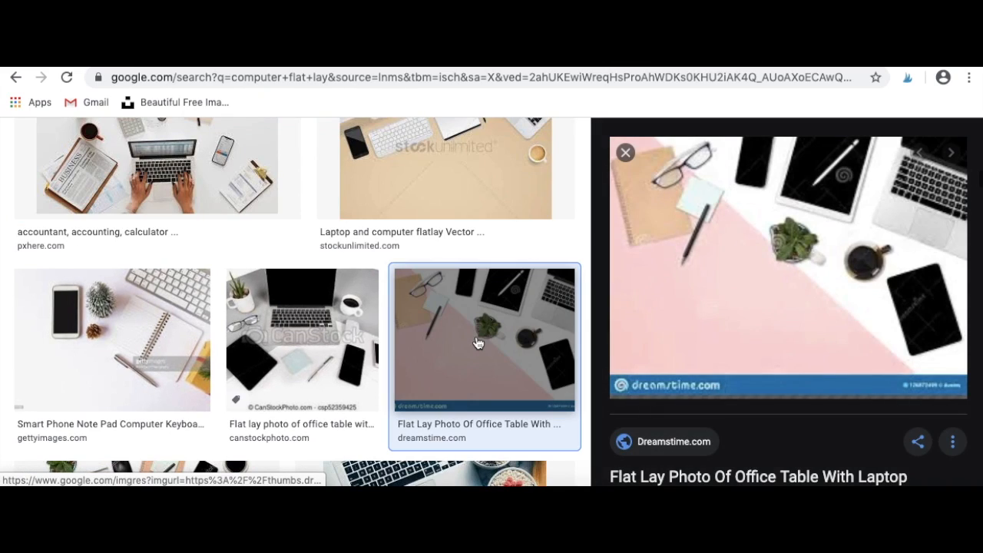
{"action": "scroll", "coordinate": [507, 231], "scroll_direction": "up", "scroll_amount": 4}
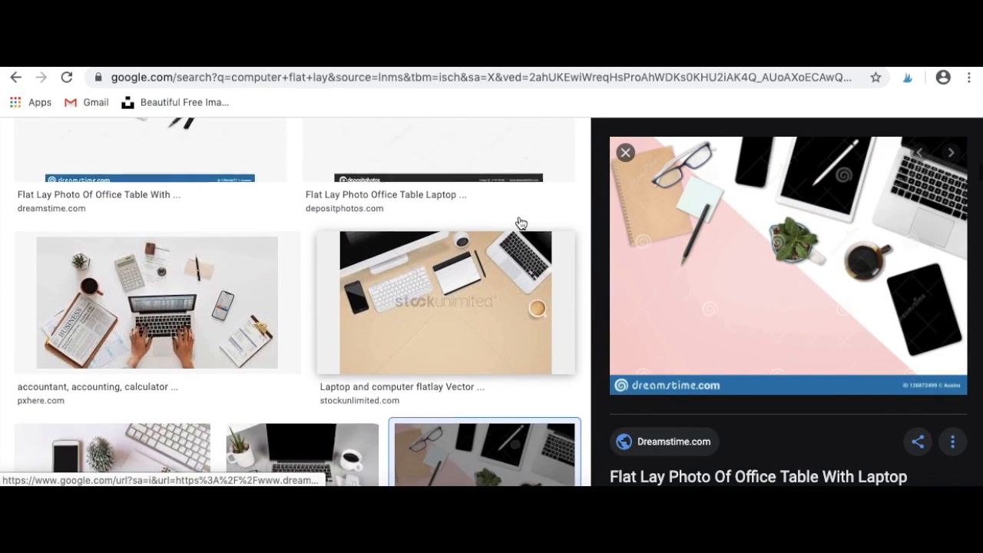
{"action": "scroll", "coordinate": [452, 264], "scroll_direction": "up", "scroll_amount": 6}
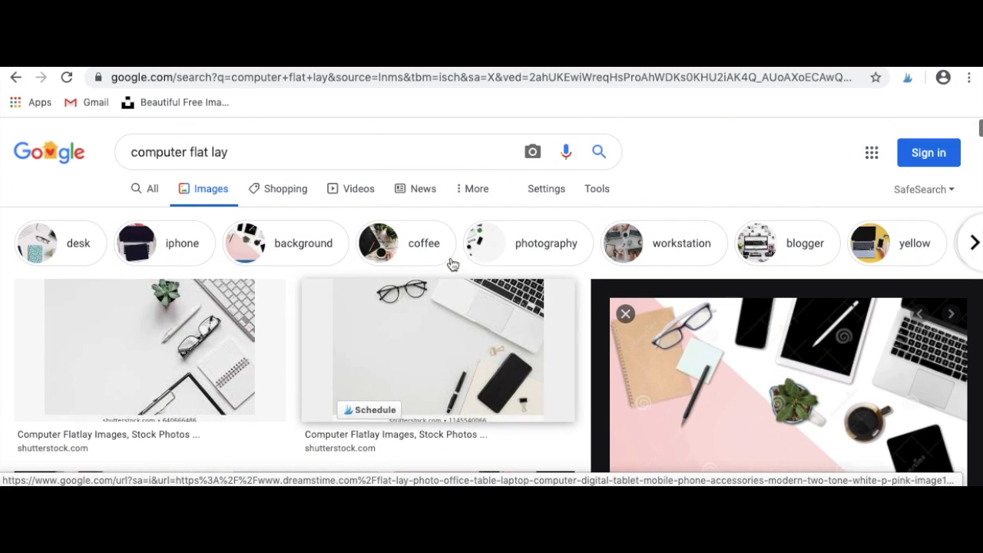
Refine the image search to "computer flat lay free" and send the freepik.com workspace desk photo to Tailwind for scheduling.
{"action": "left_click", "coordinate": [314, 146]}
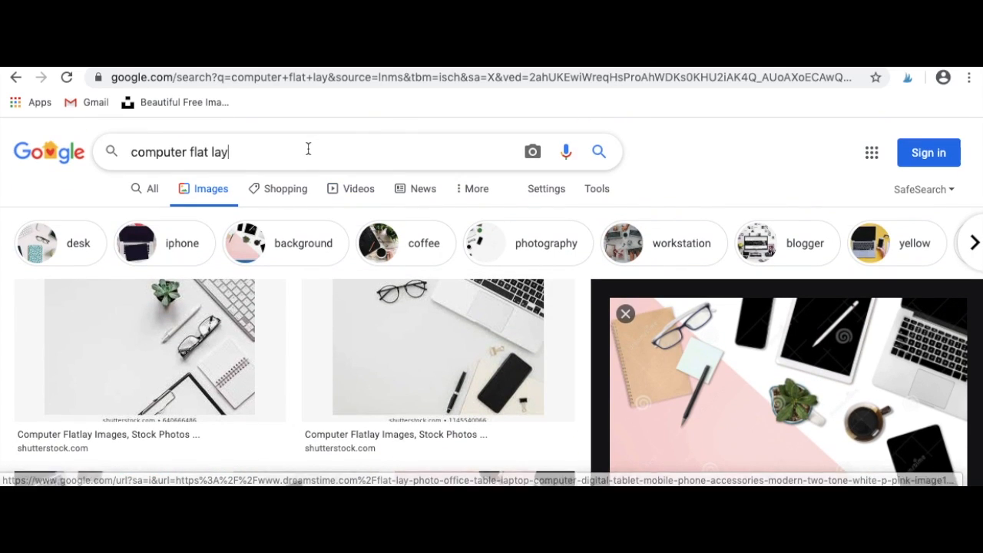
{"action": "type", "text": "free"}
{"action": "key", "text": "Return"}
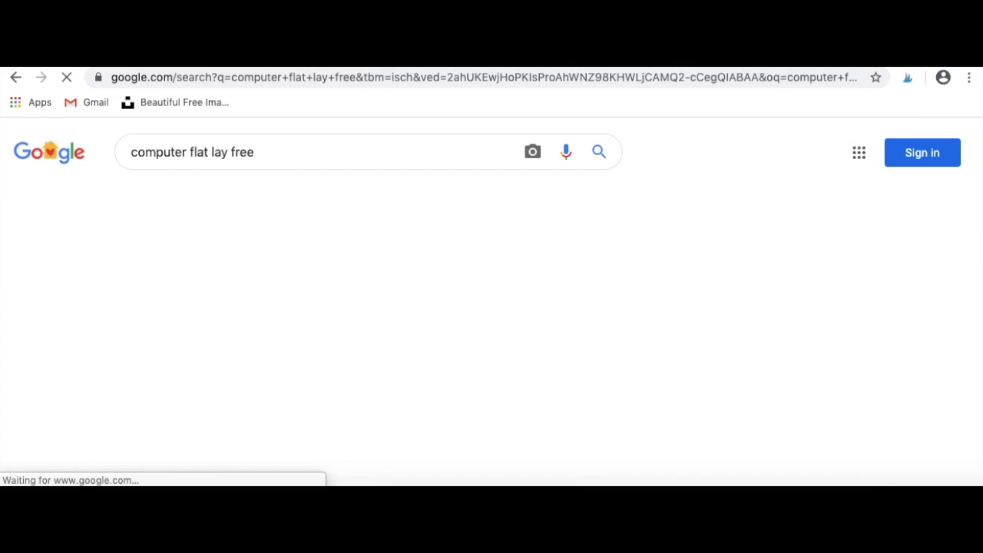
{"action": "mouse_move", "coordinate": [153, 379]}
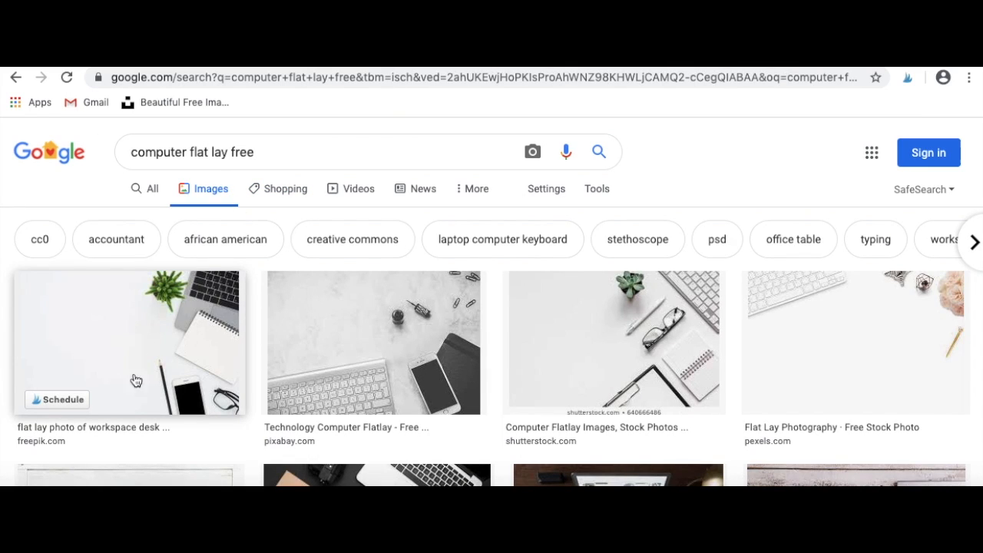
{"action": "left_click", "coordinate": [52, 401]}
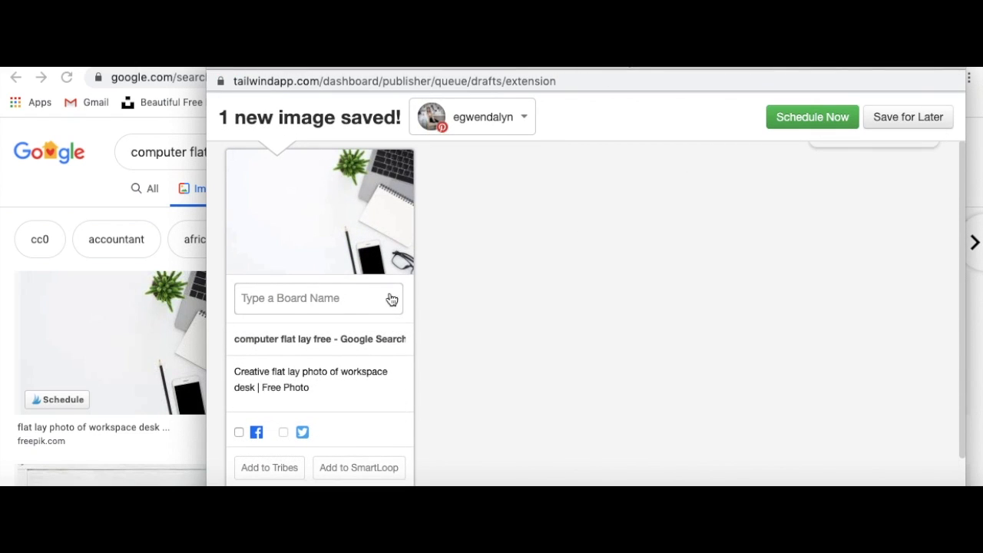
Assign the new pin to the Branding Inspiration board and the shared "Social Media & Marketin..." board.
{"action": "left_click", "coordinate": [378, 298]}
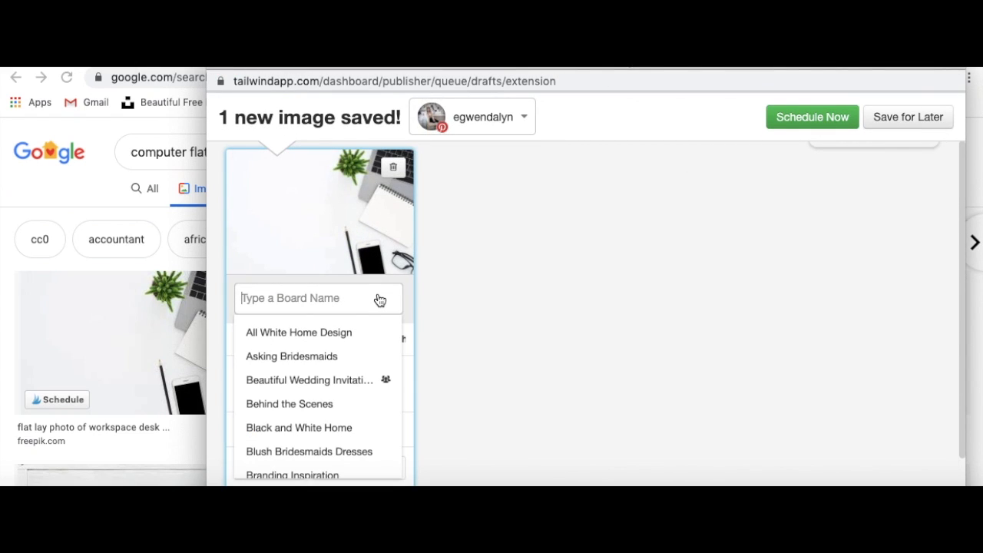
{"action": "scroll", "coordinate": [366, 433], "scroll_direction": "down", "scroll_amount": 3}
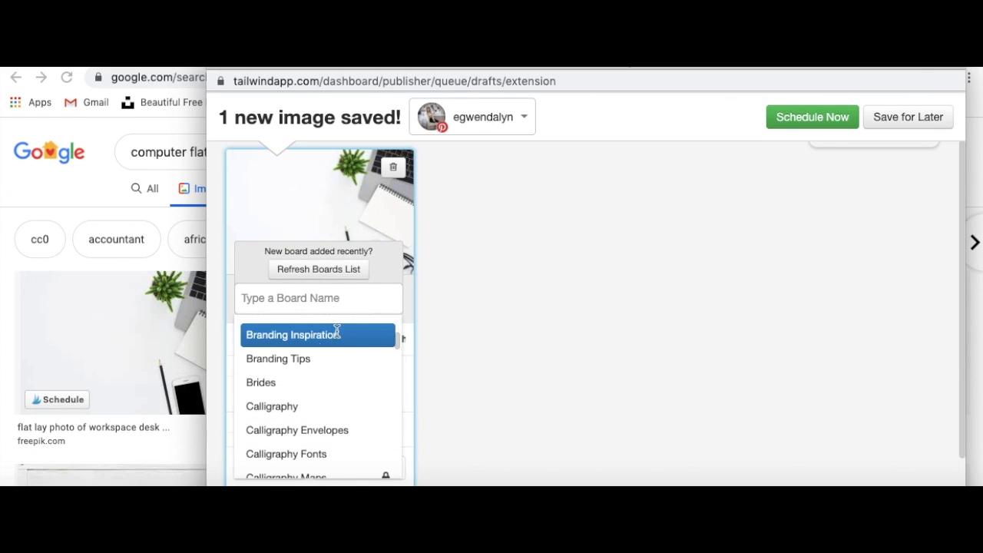
{"action": "left_click", "coordinate": [338, 335]}
{"action": "left_click", "coordinate": [350, 326]}
{"action": "scroll", "coordinate": [356, 395], "scroll_direction": "down", "scroll_amount": 2}
{"action": "type", "text": "soc"}
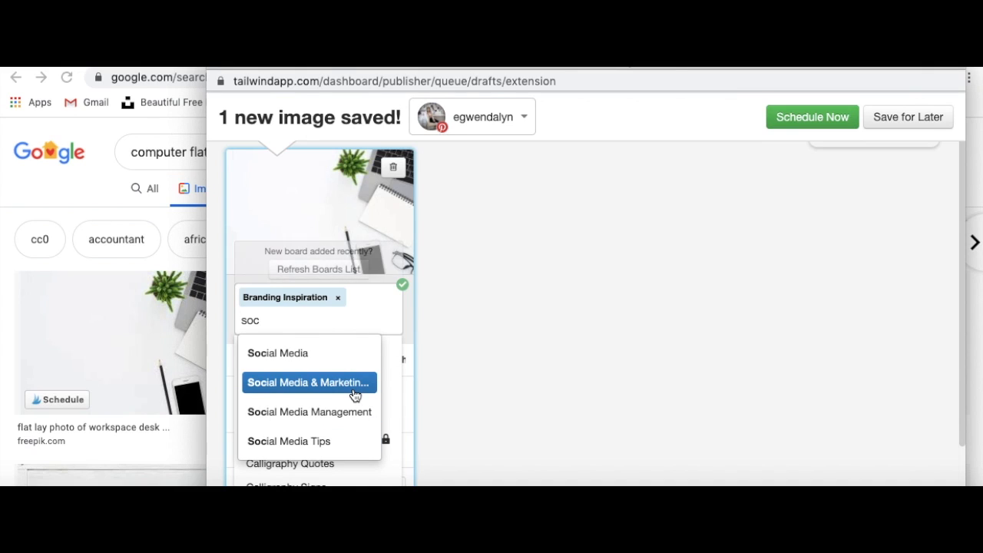
{"action": "left_click", "coordinate": [375, 384]}
{"action": "left_click", "coordinate": [353, 391]}
Replace the pin's title with "Easy tutorial on how to become a Social Media Manager".
{"action": "scroll", "coordinate": [352, 389], "scroll_direction": "down", "scroll_amount": 1}
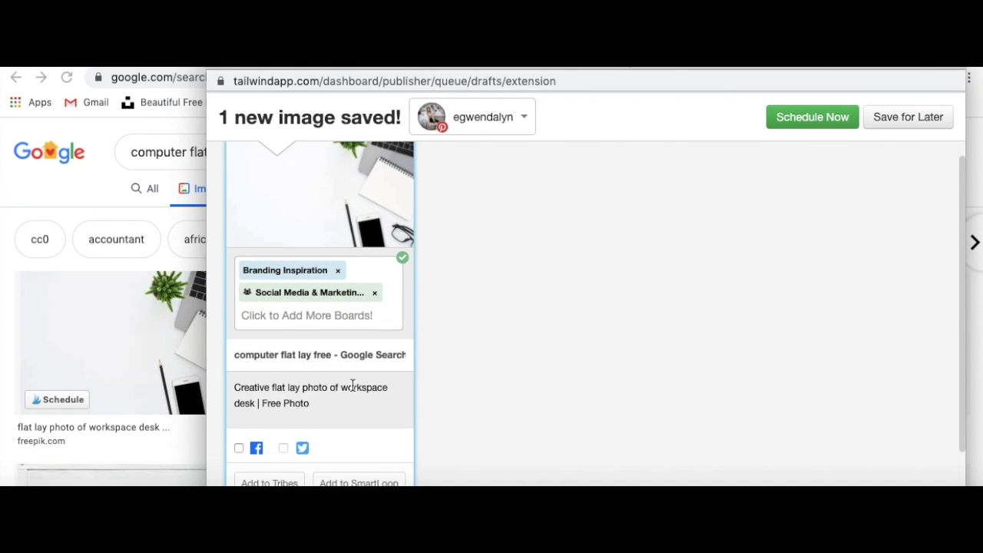
{"action": "left_click", "coordinate": [369, 349]}
{"action": "left_click_drag", "start_coordinate": [340, 355], "coordinate": [410, 357]}
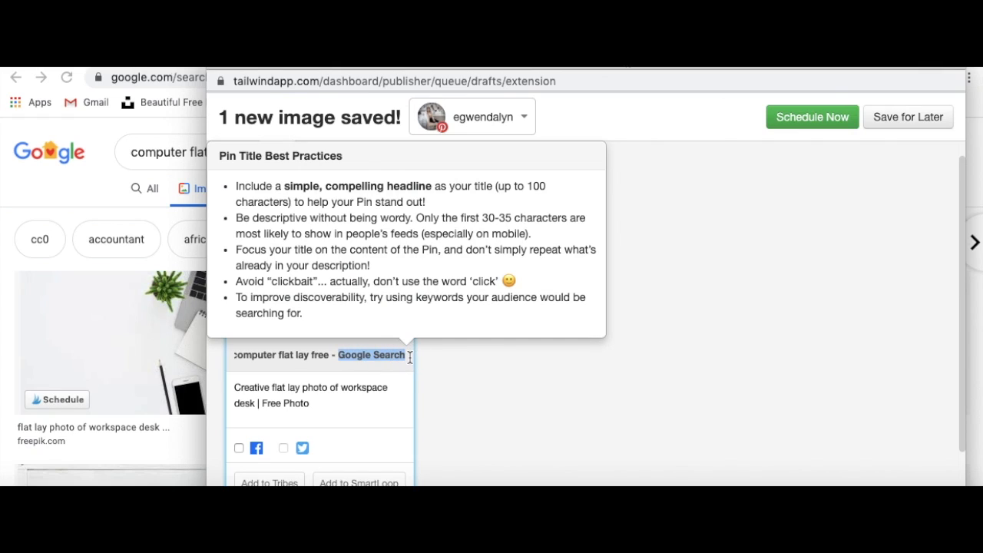
{"action": "key", "text": "BackSpace"}
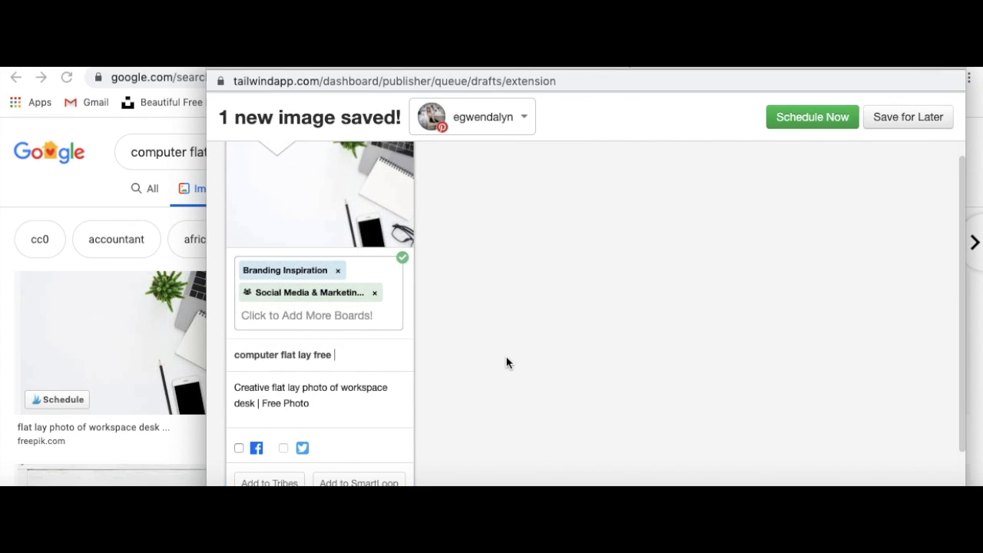
{"action": "left_click_drag", "start_coordinate": [338, 351], "coordinate": [199, 352]}
{"action": "key", "text": "BackSpace"}
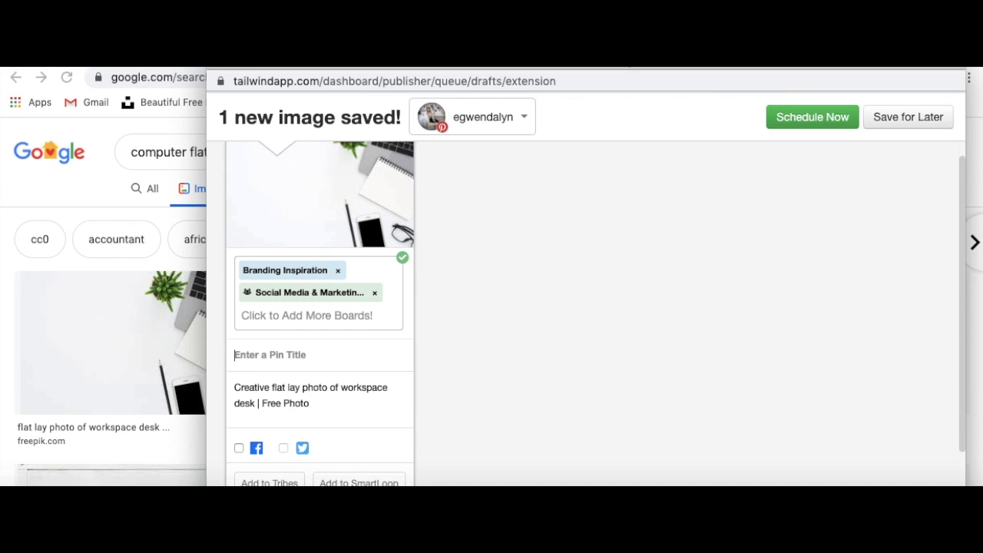
{"action": "type", "text": "Easy tutorial on how to"}
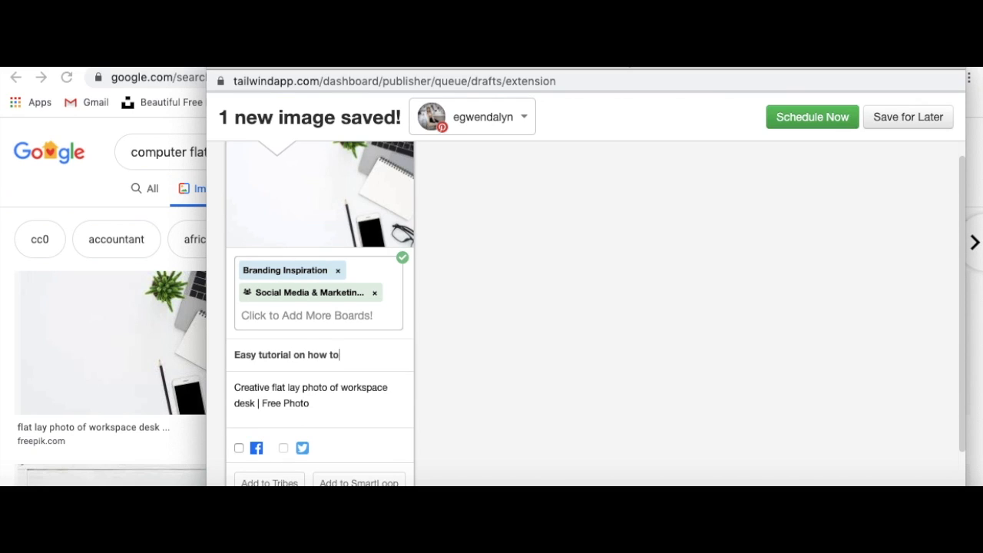
{"action": "type", "text": "cia"}
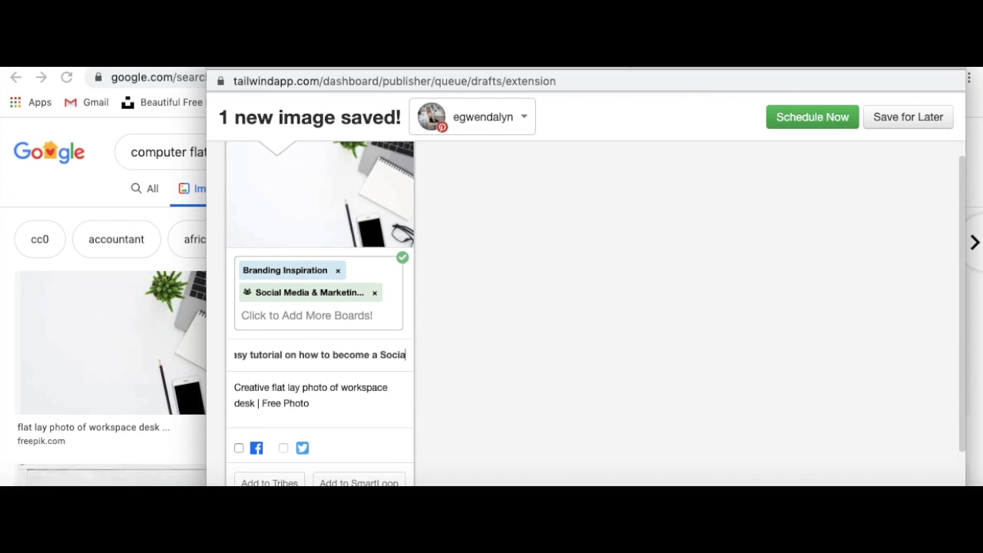
{"action": "type", "text": "l Media Manager"}
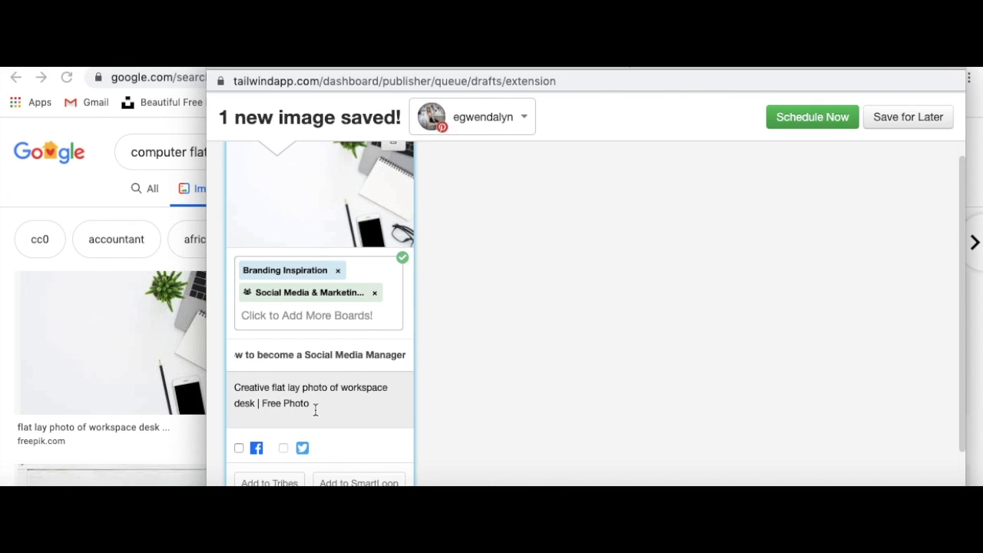
Replace the pin's description with "Social Media Tips | Social media manager ideas and inspiration | free stock photo links | instagram inspiration", correcting the misspelled word.
{"action": "left_click_drag", "start_coordinate": [315, 407], "coordinate": [220, 384]}
{"action": "type", "text": "Social Media Tips | Soci"}
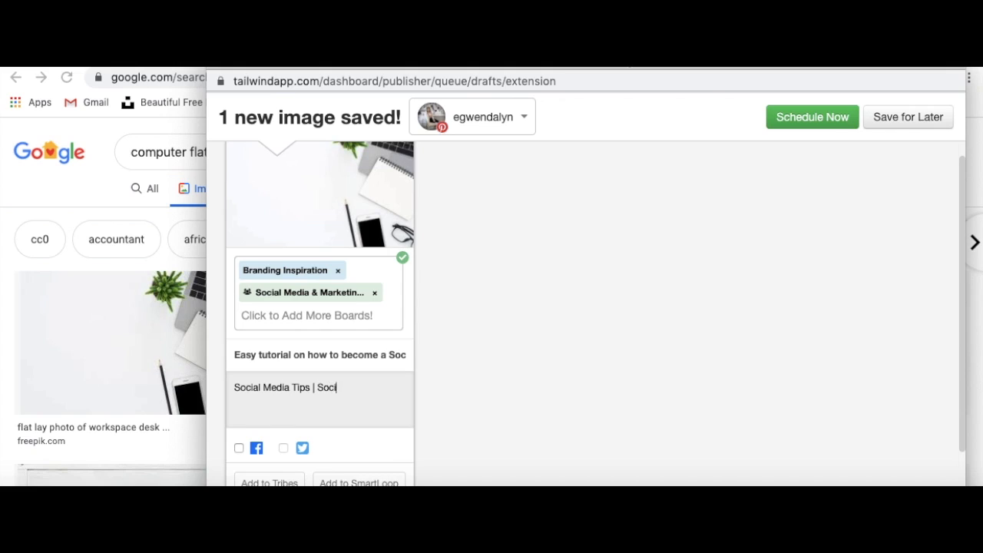
{"action": "type", "text": "er ideas and inspriation |"}
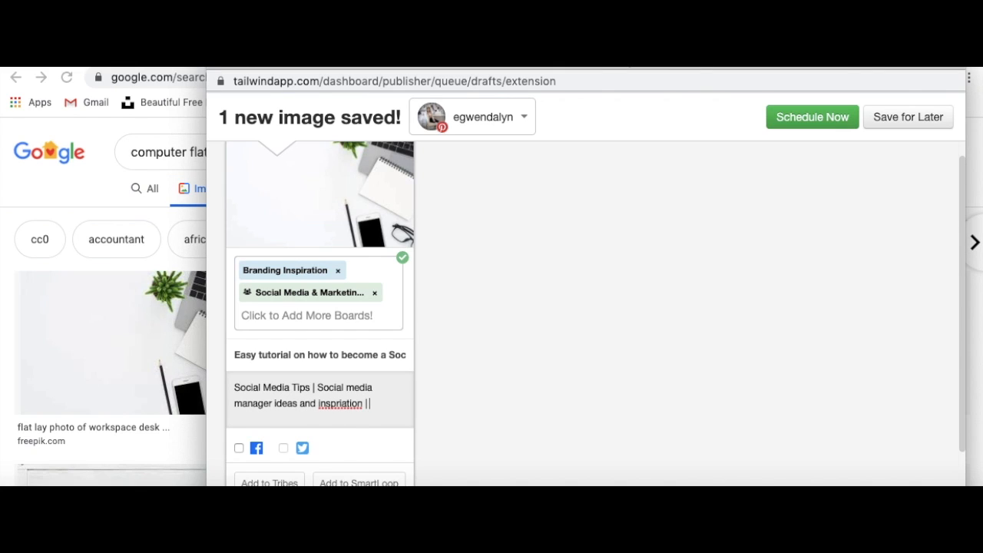
{"action": "type", "text": "ck photo links | instagram"}
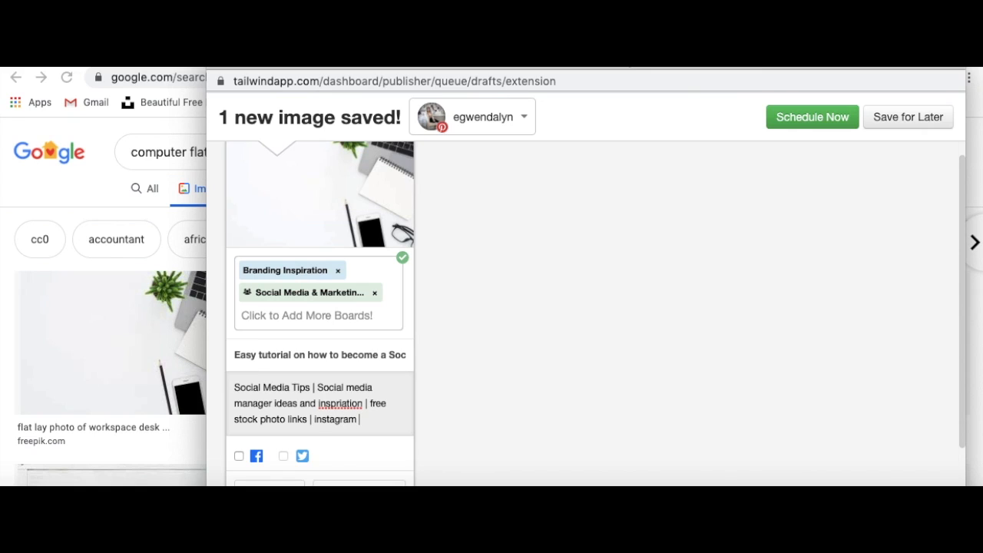
{"action": "type", "text": "on"}
{"action": "right_click", "coordinate": [353, 400]}
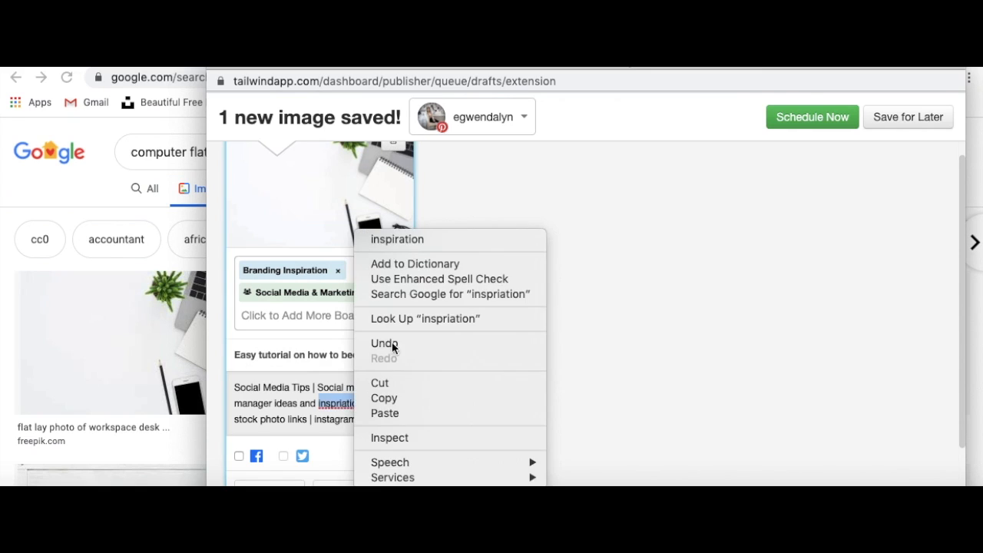
{"action": "left_click", "coordinate": [433, 244]}
{"action": "scroll", "coordinate": [376, 403], "scroll_direction": "down", "scroll_amount": 3}
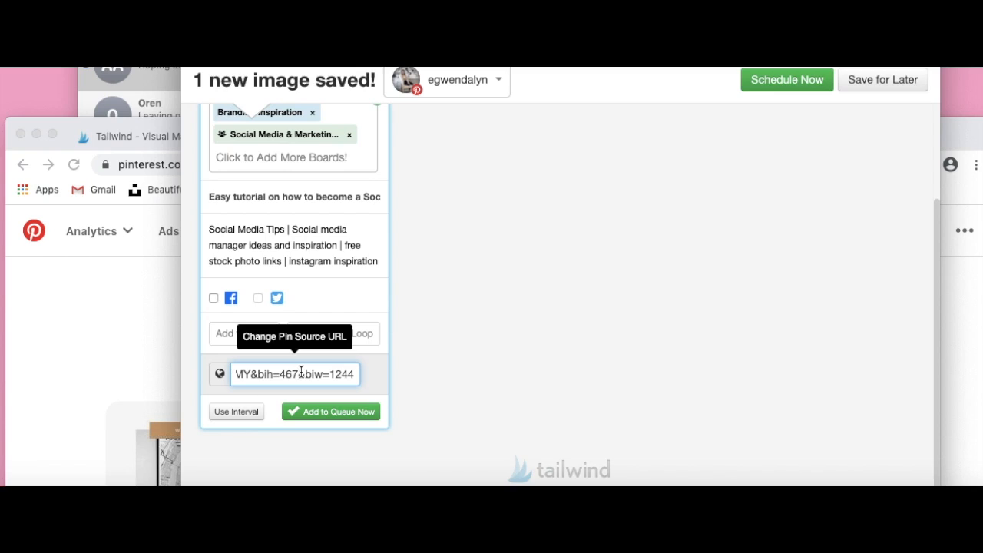
{"action": "key", "text": "super+a"}
{"action": "key", "text": "BackSpace"}
{"action": "type", "text": "ww"}
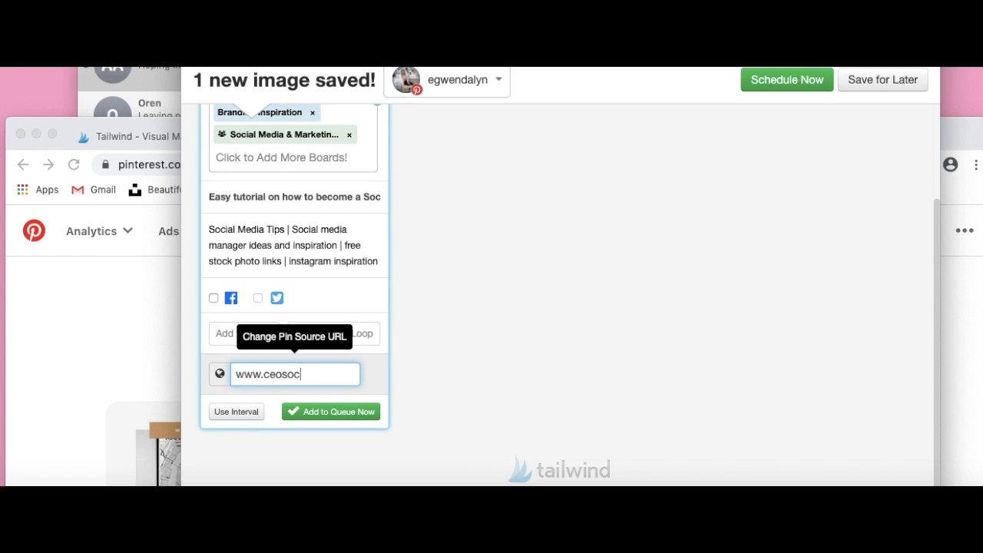
{"action": "type", "text": "w.ceosocialmarketing.com"}
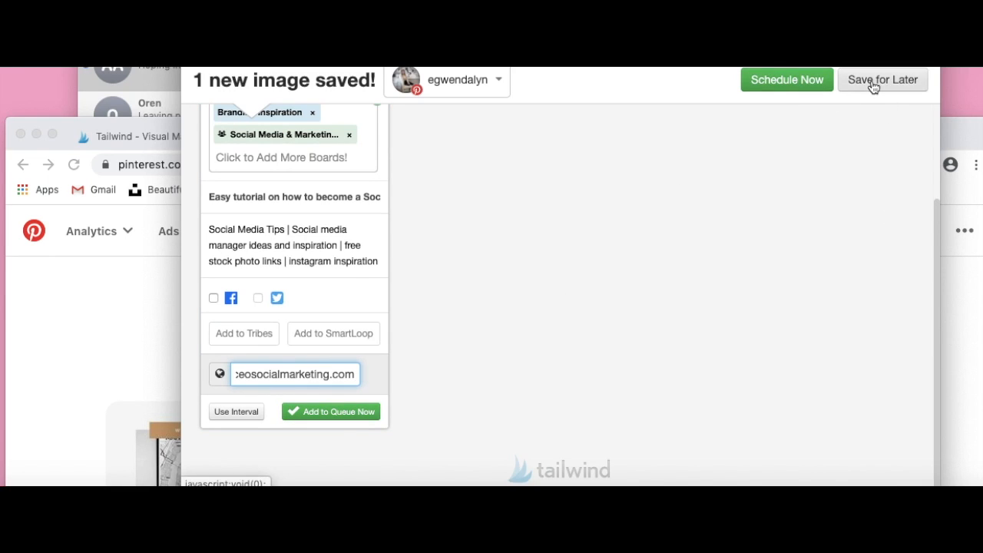
{"action": "left_click", "coordinate": [873, 84]}
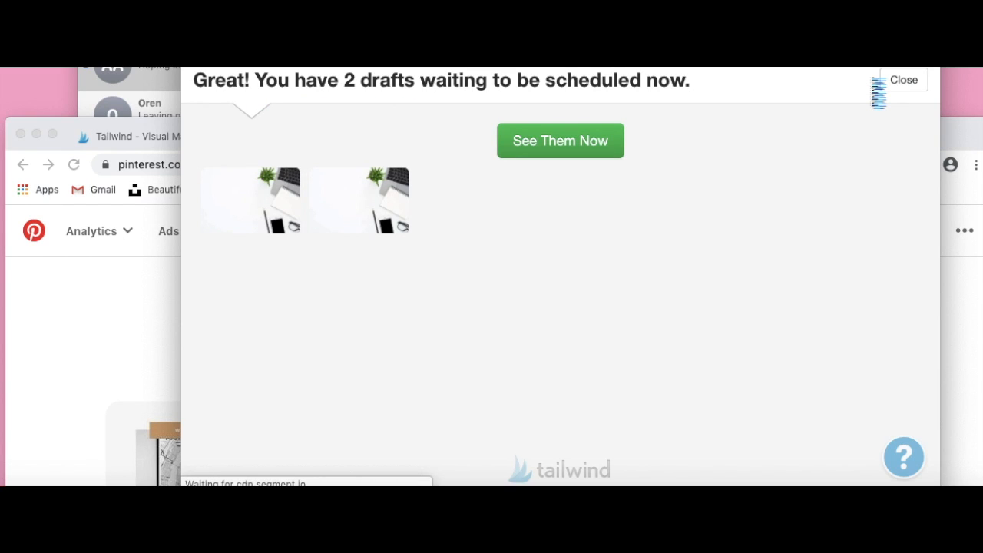
{"action": "left_click", "coordinate": [904, 80]}
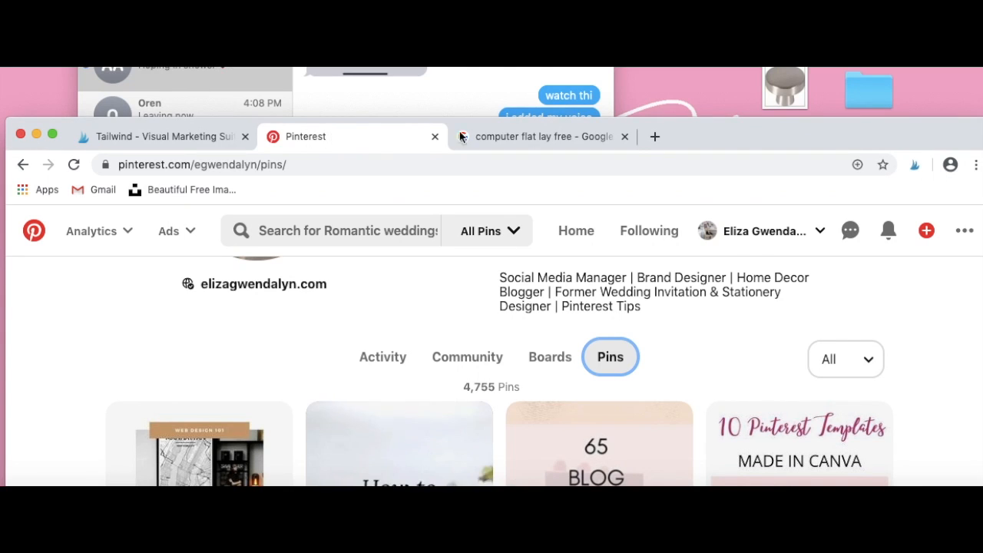
Return to the "computer flat lay free" image results and send the pxhere.com laptop and writing hand photo to Tailwind for scheduling.
{"action": "left_click_drag", "start_coordinate": [713, 137], "coordinate": [714, 88]}
{"action": "left_click", "coordinate": [557, 88]}
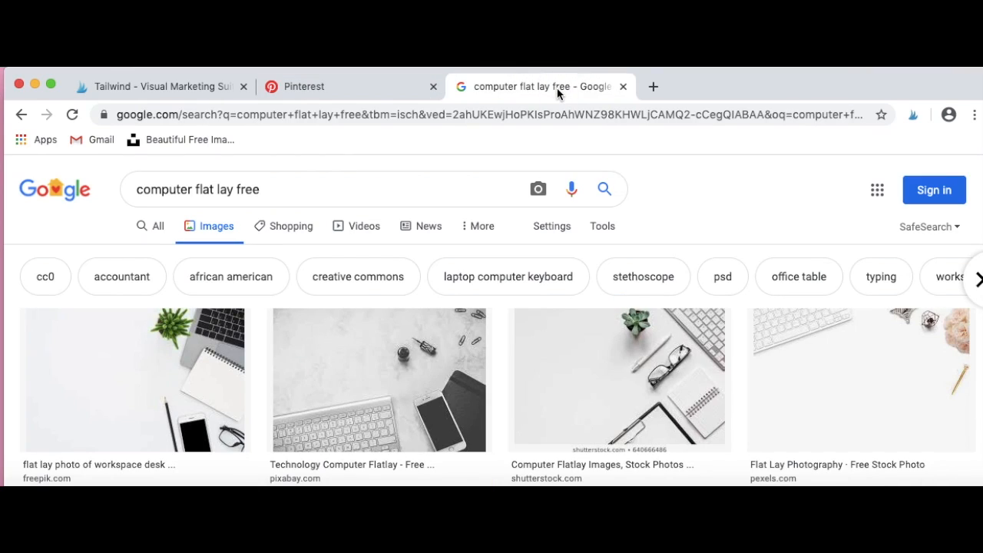
{"action": "scroll", "coordinate": [531, 314], "scroll_direction": "down", "scroll_amount": 4}
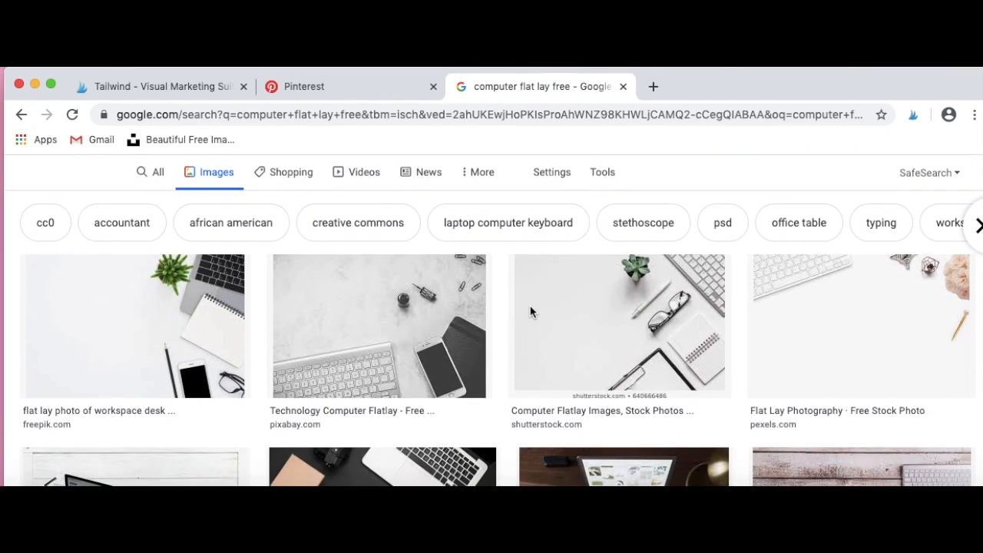
{"action": "scroll", "coordinate": [531, 314], "scroll_direction": "down", "scroll_amount": 2}
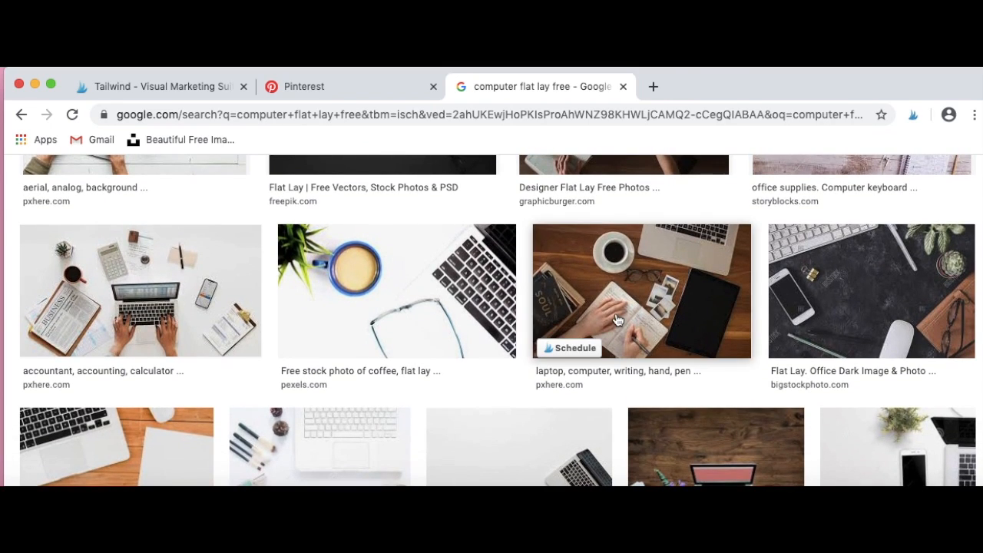
{"action": "left_click", "coordinate": [575, 350]}
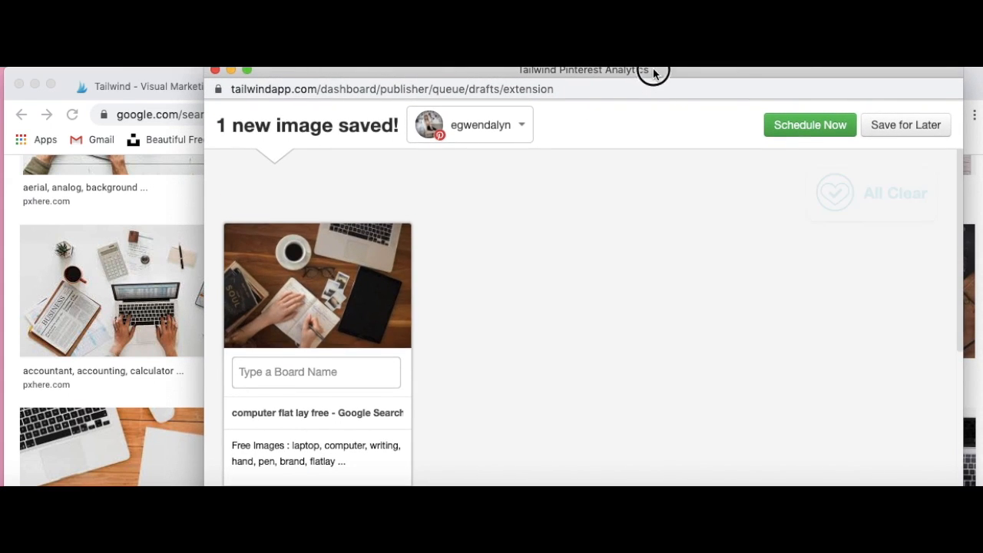
{"action": "left_click", "coordinate": [507, 88]}
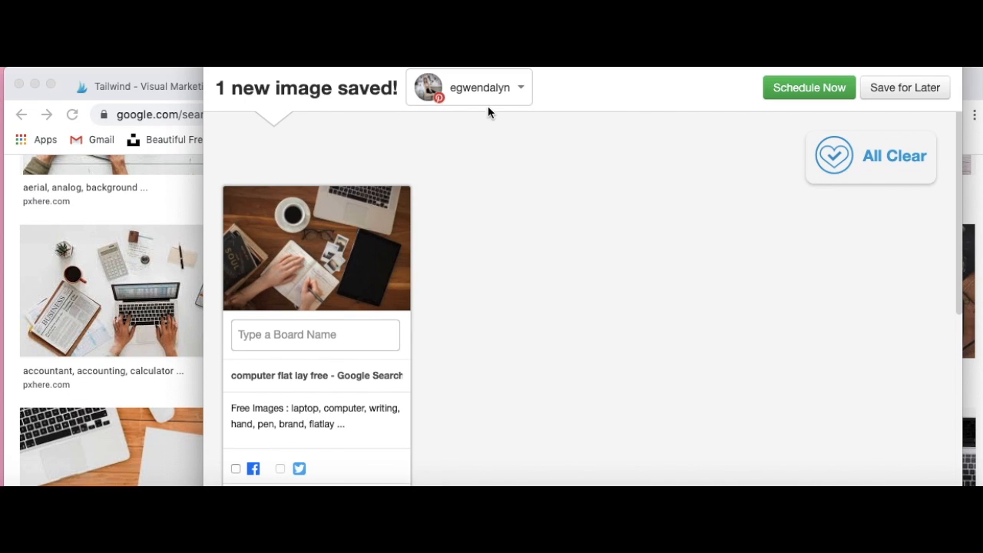
{"action": "mouse_move", "coordinate": [503, 90]}
Assign the new pin to the shared "Social Media & Marketin..." board and set its title to "Social Media Manager Tips".
{"action": "scroll", "coordinate": [377, 295], "scroll_direction": "down", "scroll_amount": 2}
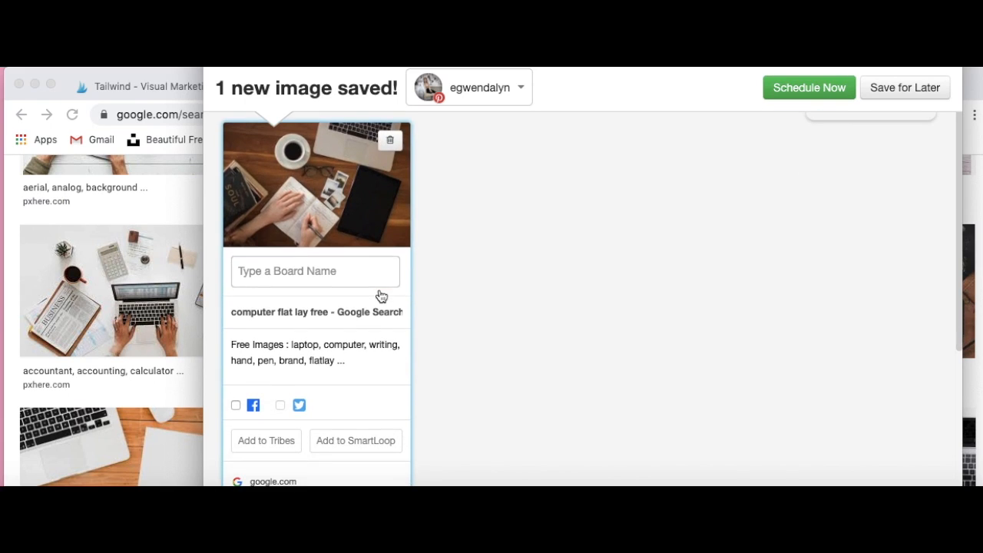
{"action": "left_click", "coordinate": [341, 270]}
{"action": "type", "text": "social"}
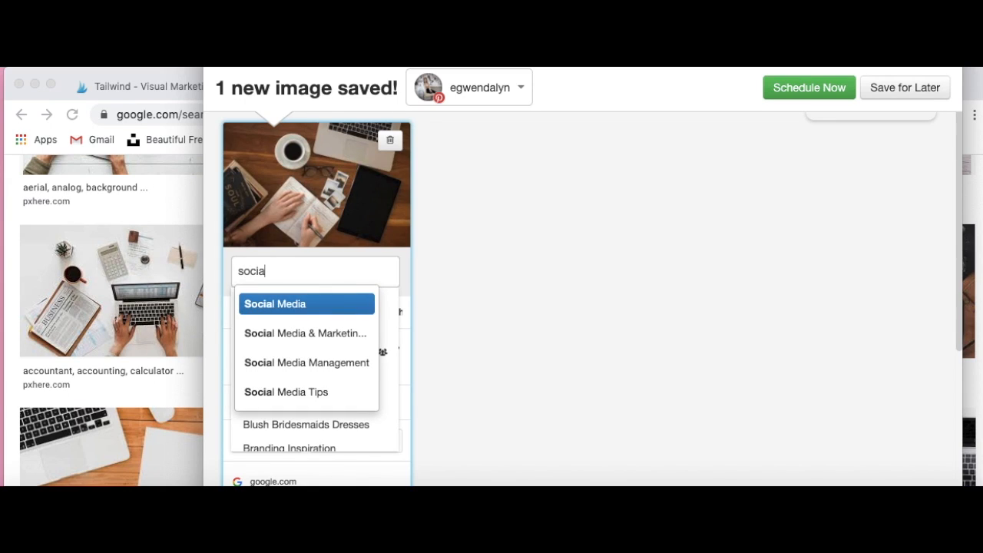
{"action": "left_click", "coordinate": [335, 336]}
{"action": "left_click", "coordinate": [370, 328]}
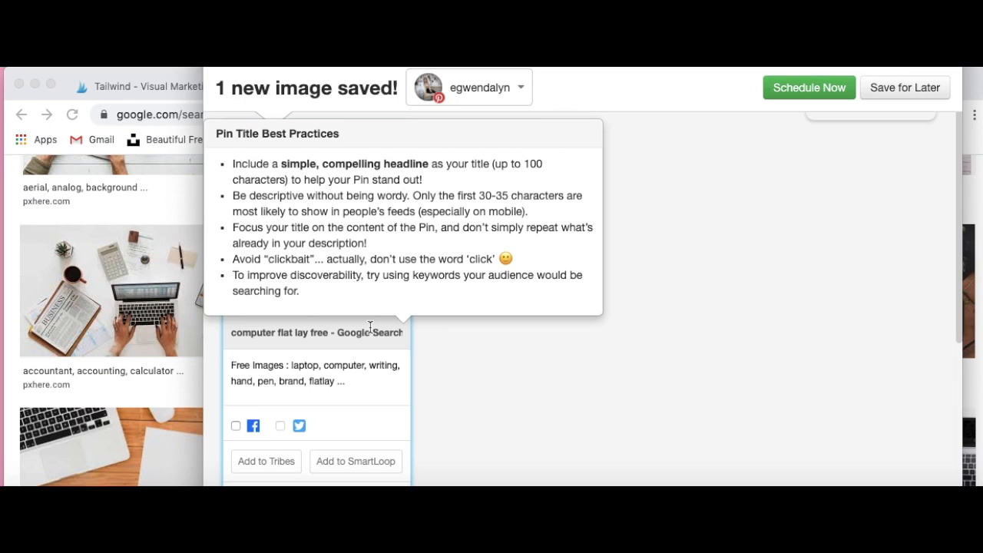
{"action": "triple_click", "coordinate": [370, 329]}
{"action": "type", "text": "Social Media Manager Tips"}
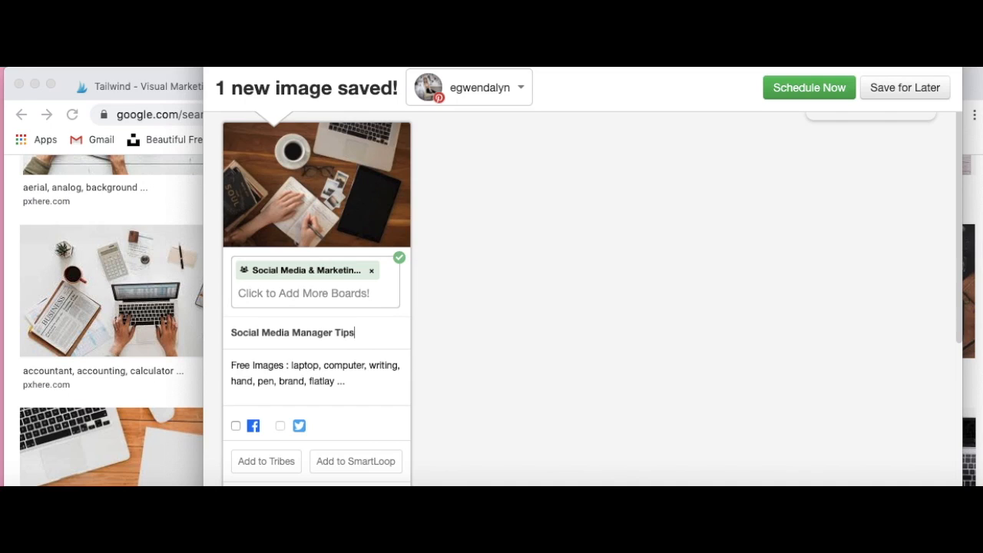
Replace the pin's description with "Social media manager tips and tricks on how to be a successful social media manager", correcting the misspelled word.
{"action": "key", "text": "Tab"}
{"action": "type", "text": "Socia"}
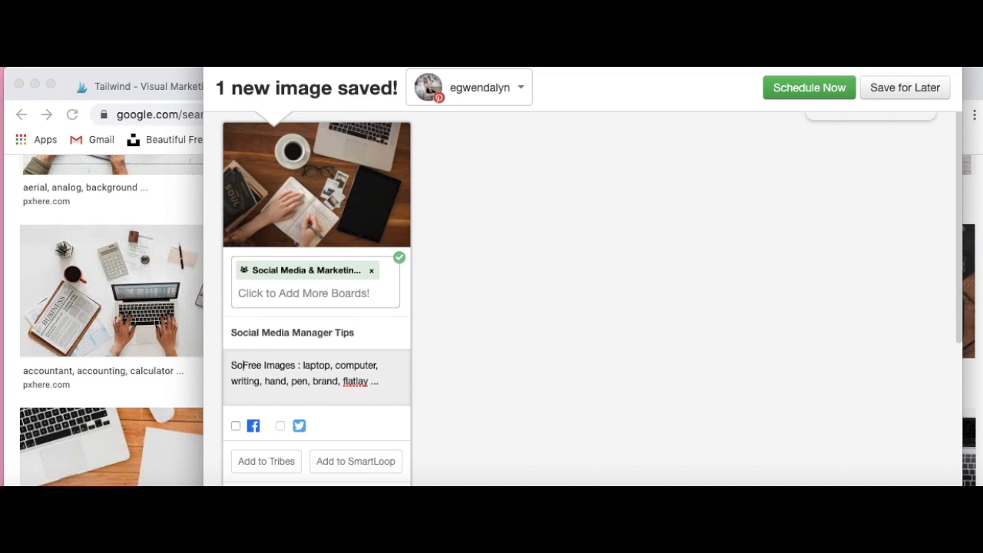
{"action": "key", "text": "super+a"}
{"action": "type", "text": "So"}
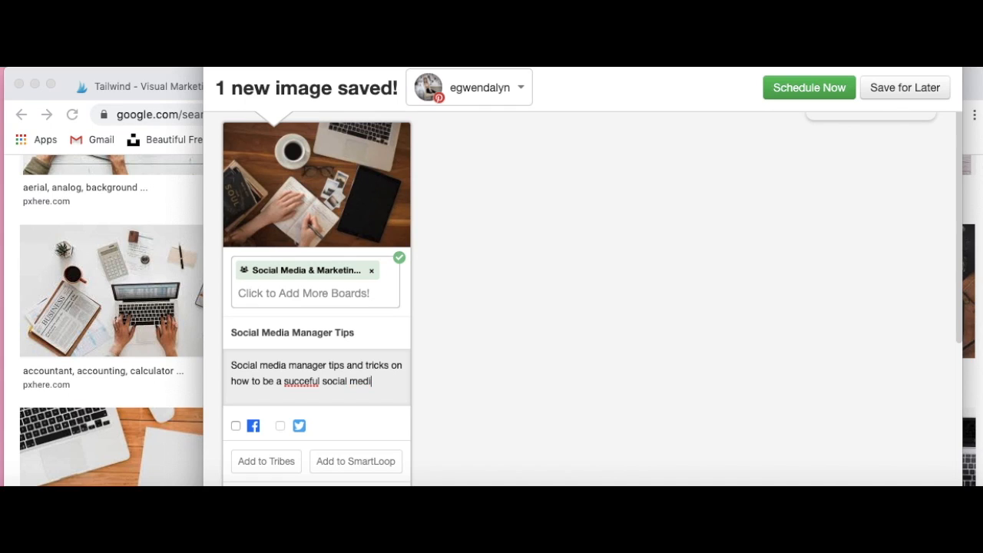
{"action": "type", "text": "ager"}
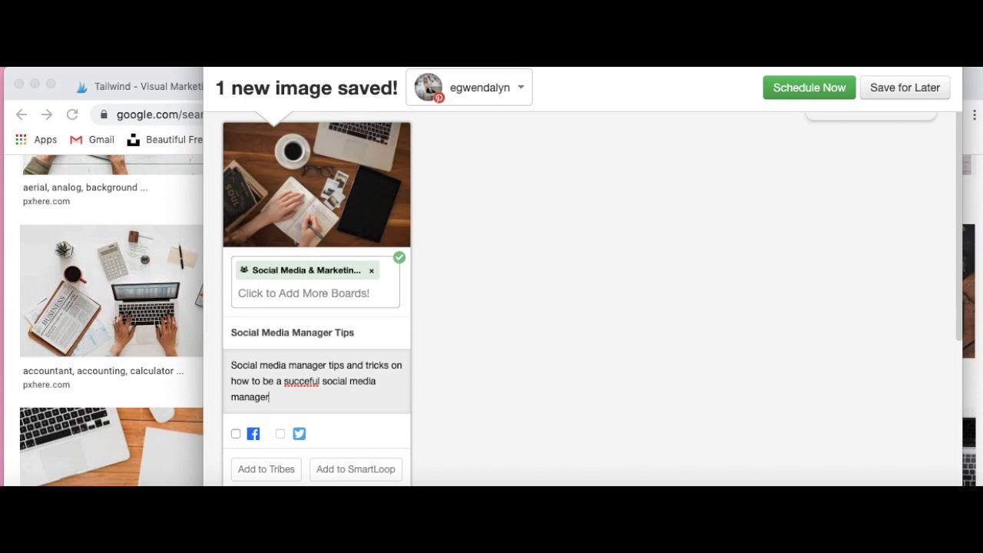
{"action": "right_click", "coordinate": [302, 381]}
{"action": "left_click", "coordinate": [391, 244]}
{"action": "scroll", "coordinate": [493, 357], "scroll_direction": "down", "scroll_amount": 4}
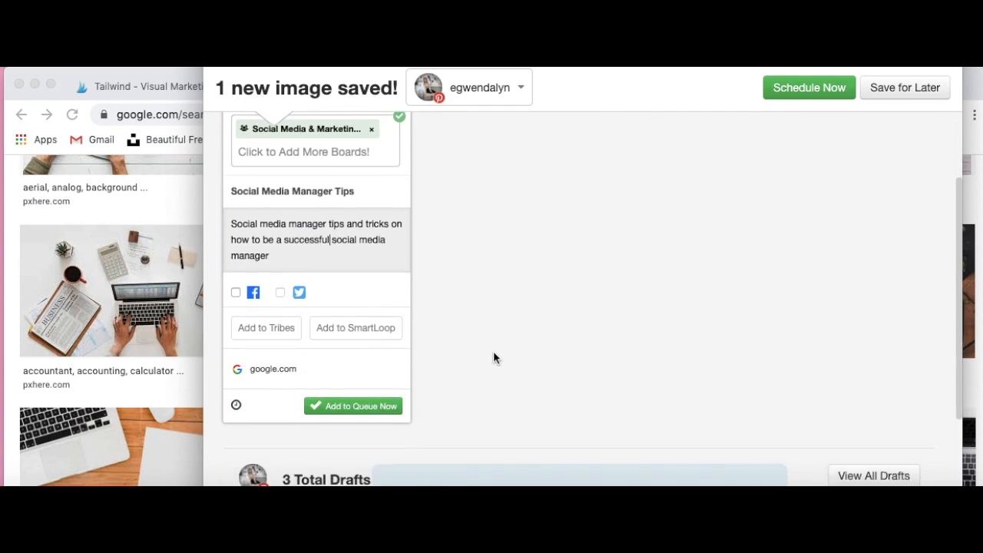
{"action": "left_click", "coordinate": [295, 342]}
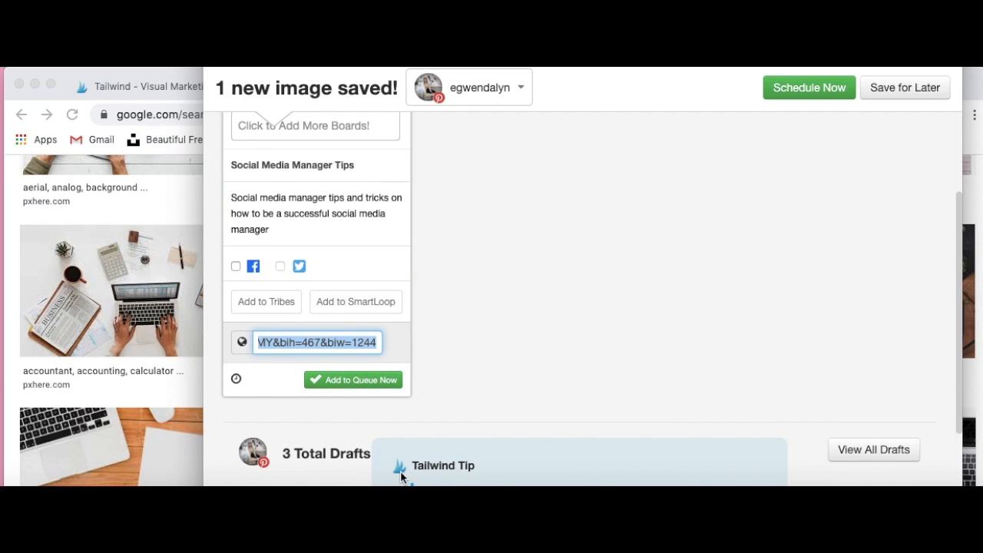
{"action": "type", "text": "www.ceosocia"}
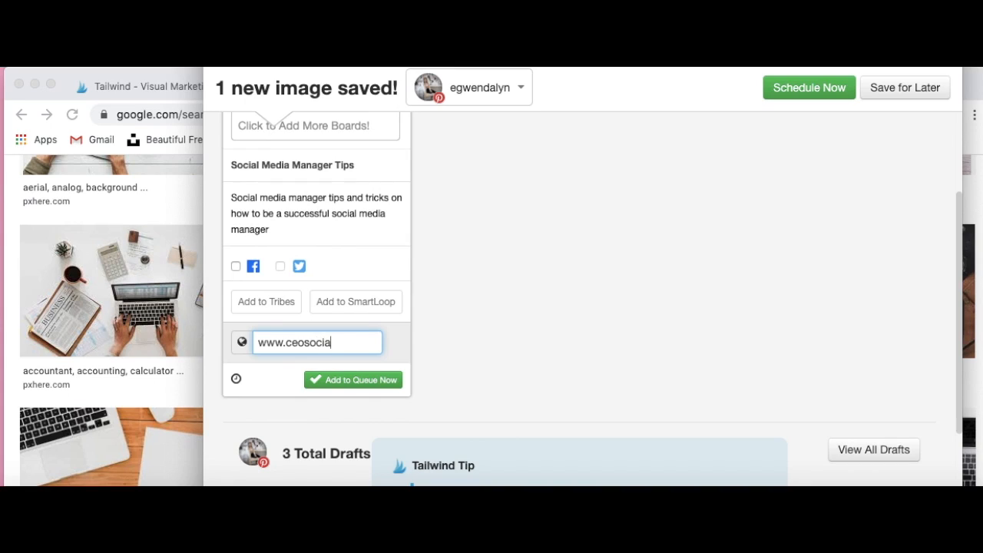
{"action": "type", "text": "lmarketing.com"}
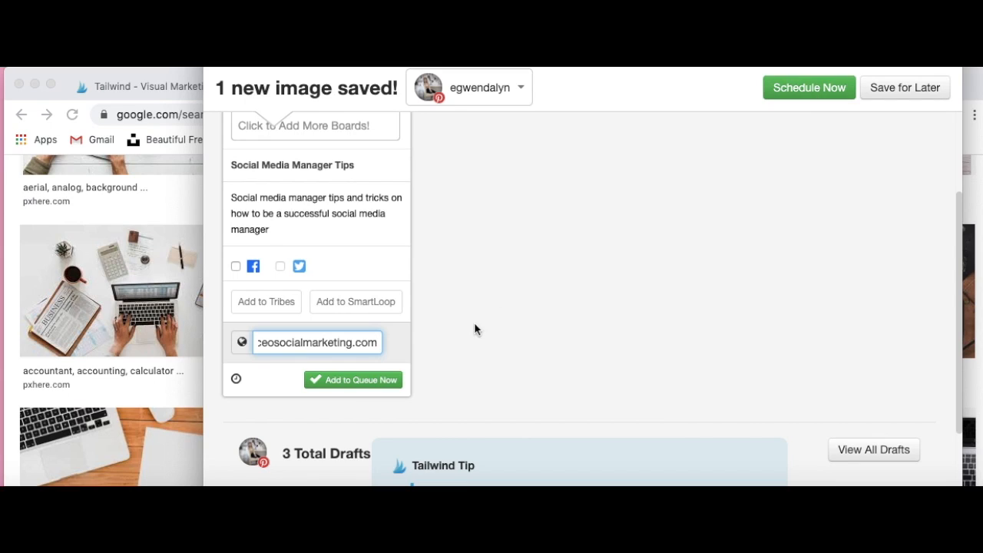
{"action": "left_click", "coordinate": [357, 380]}
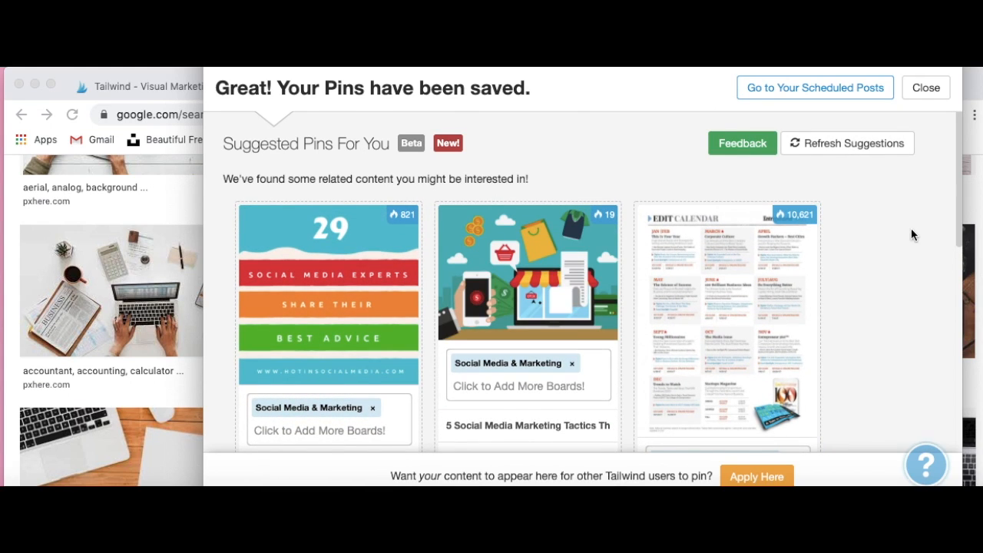
Leave the scheduling window, switch to the Tailwind dashboard and open the publisher's Drafts page.
{"action": "left_click", "coordinate": [218, 33]}
{"action": "left_click", "coordinate": [167, 83]}
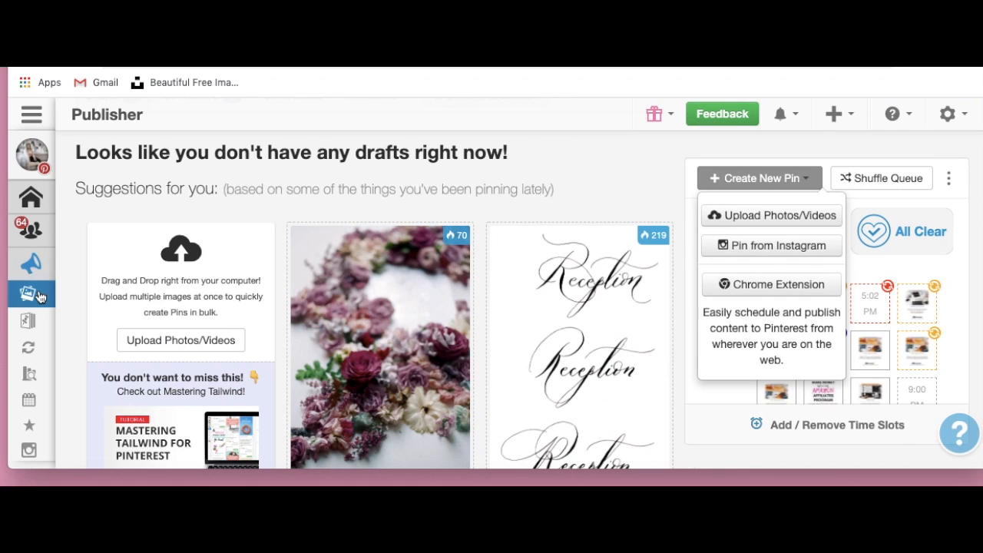
{"action": "mouse_move", "coordinate": [27, 278]}
{"action": "left_click", "coordinate": [107, 307]}
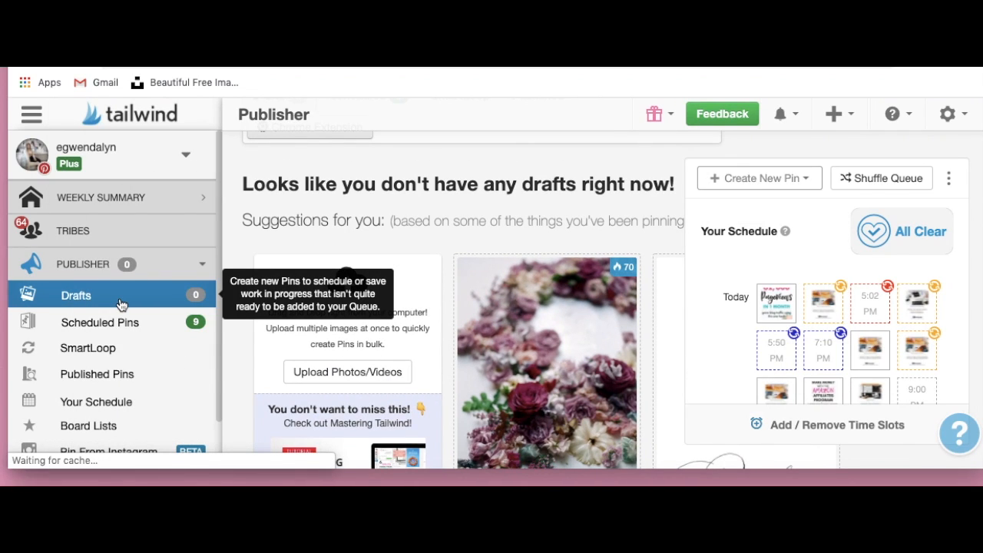
Review the boards, titles, descriptions and source URLs of the drafts, and check the queued pins in today's schedule.
{"action": "scroll", "coordinate": [728, 298], "scroll_direction": "down", "scroll_amount": 1}
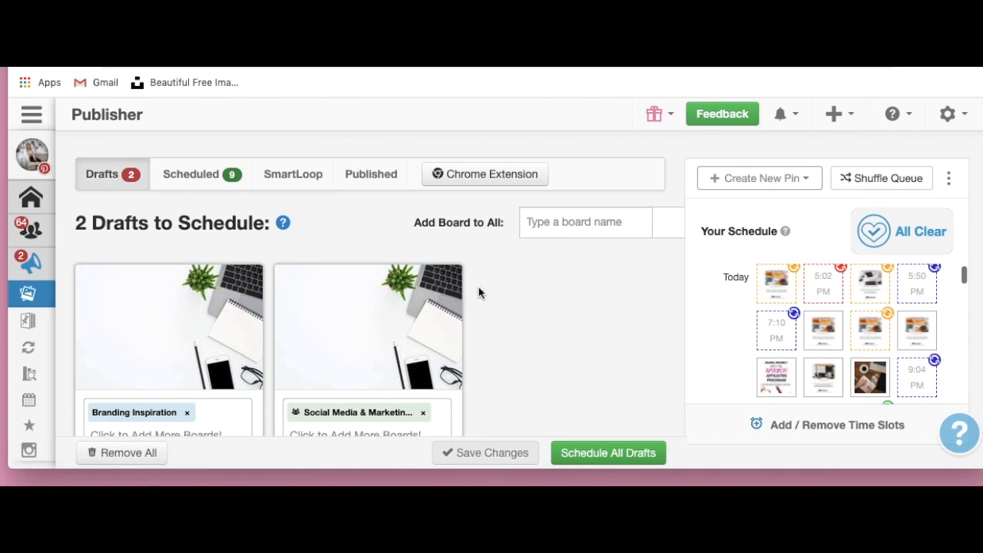
{"action": "scroll", "coordinate": [468, 299], "scroll_direction": "down", "scroll_amount": 3}
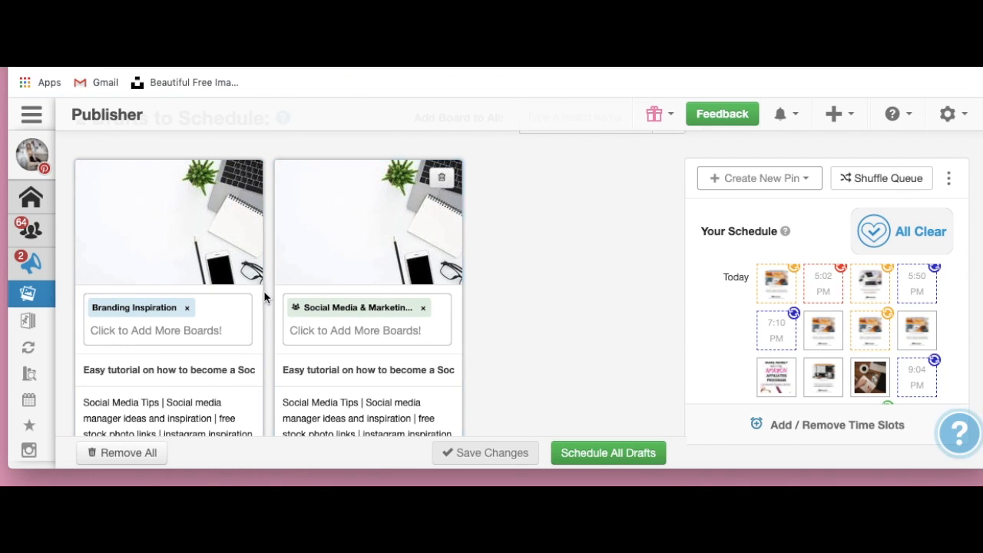
{"action": "scroll", "coordinate": [263, 294], "scroll_direction": "down", "scroll_amount": 5}
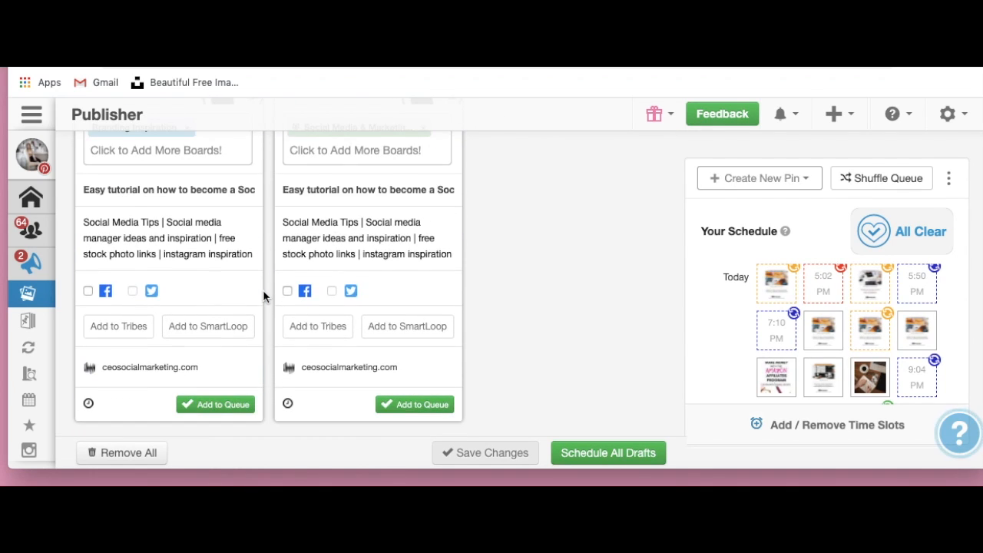
{"action": "scroll", "coordinate": [263, 289], "scroll_direction": "up", "scroll_amount": 3}
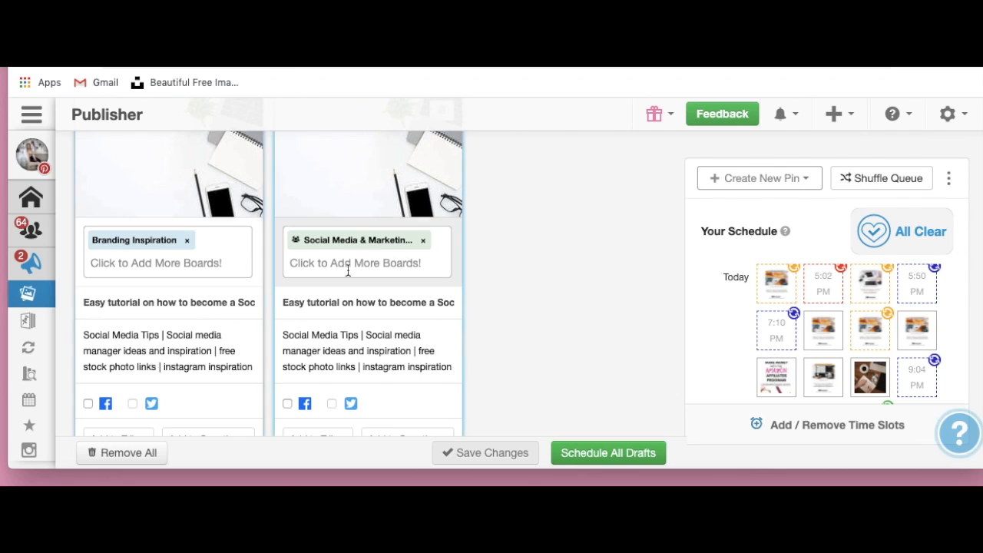
{"action": "scroll", "coordinate": [836, 326], "scroll_direction": "down", "scroll_amount": 2}
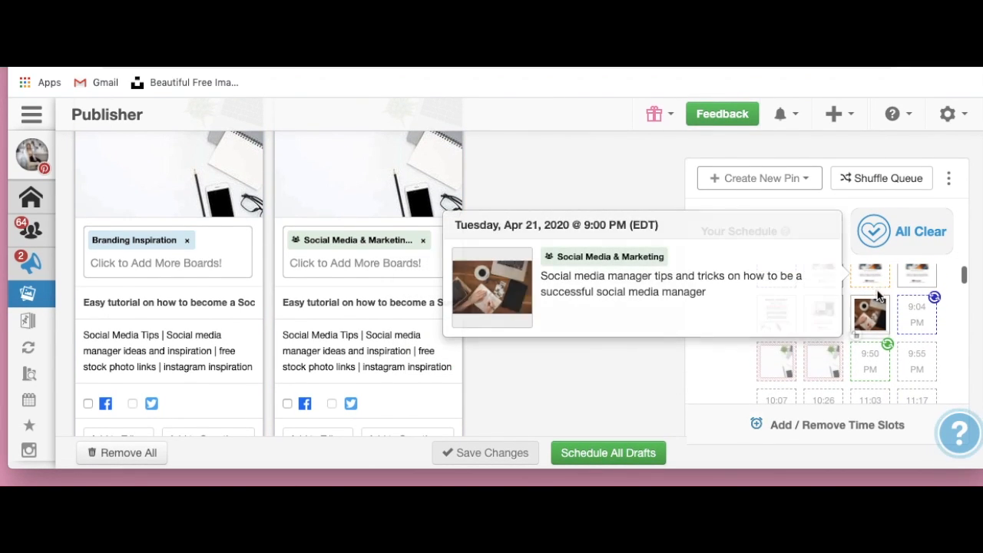
{"action": "scroll", "coordinate": [882, 307], "scroll_direction": "up", "scroll_amount": 1}
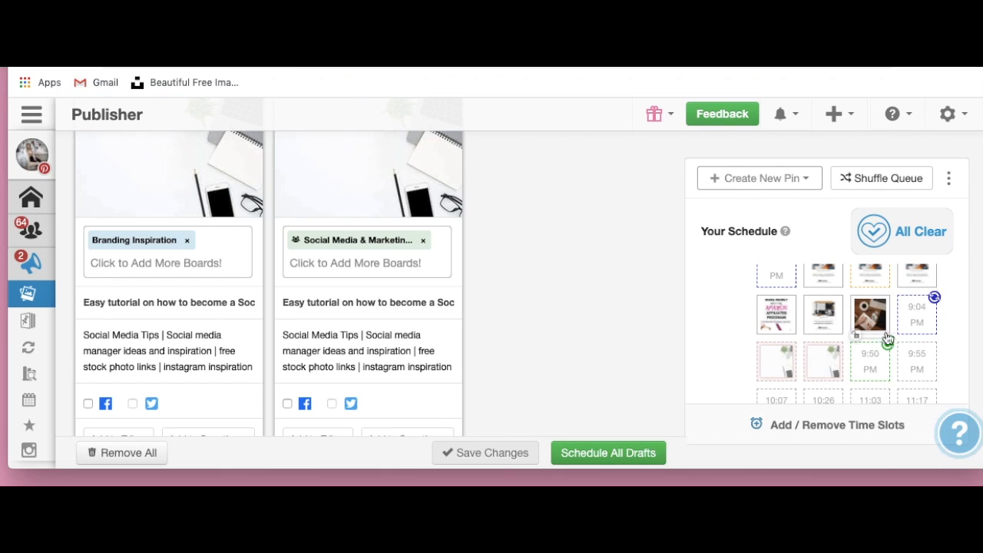
{"action": "mouse_move", "coordinate": [865, 301]}
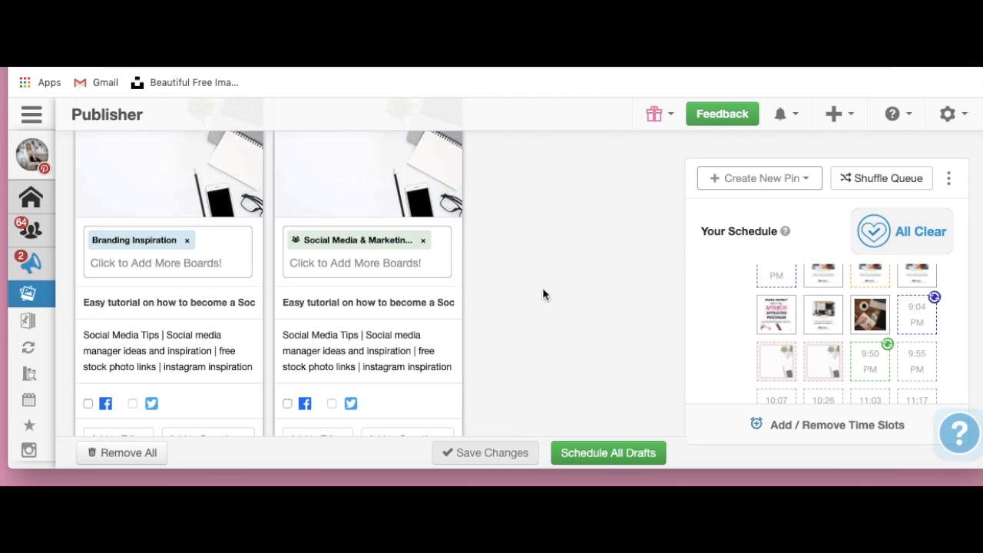
Submit the "Branding Inspiration" draft to the "Bloggers Supporting Bloggers" tribe and close the confirmation.
{"action": "scroll", "coordinate": [153, 318], "scroll_direction": "down", "scroll_amount": 3}
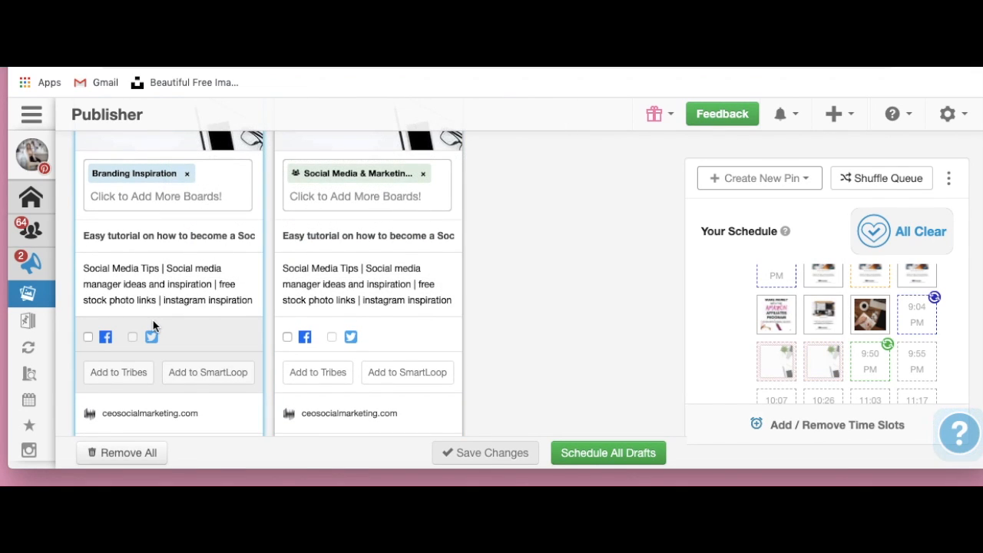
{"action": "scroll", "coordinate": [152, 320], "scroll_direction": "down", "scroll_amount": 2}
{"action": "left_click", "coordinate": [141, 329]}
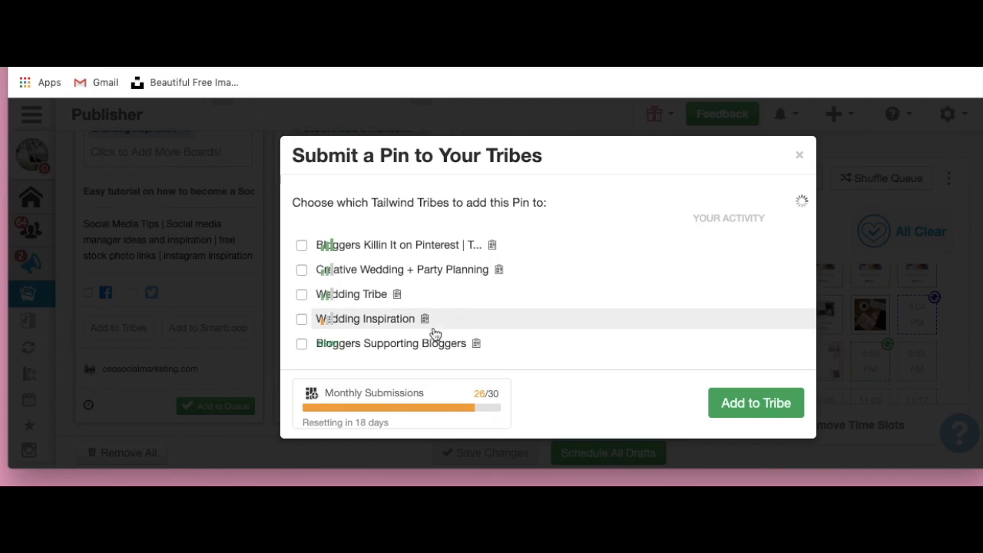
{"action": "left_click", "coordinate": [435, 343]}
{"action": "left_click", "coordinate": [774, 411]}
{"action": "left_click", "coordinate": [772, 334]}
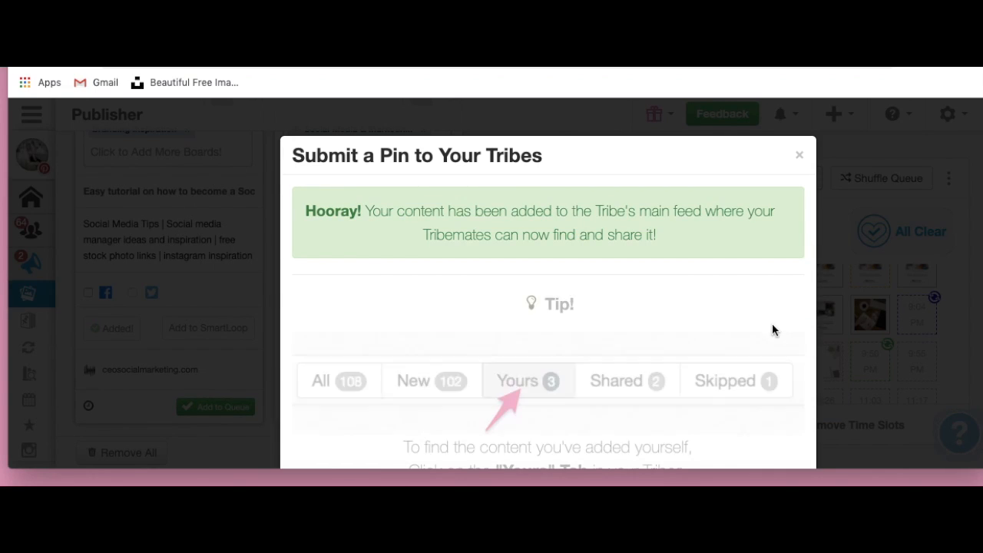
{"action": "left_click", "coordinate": [798, 155]}
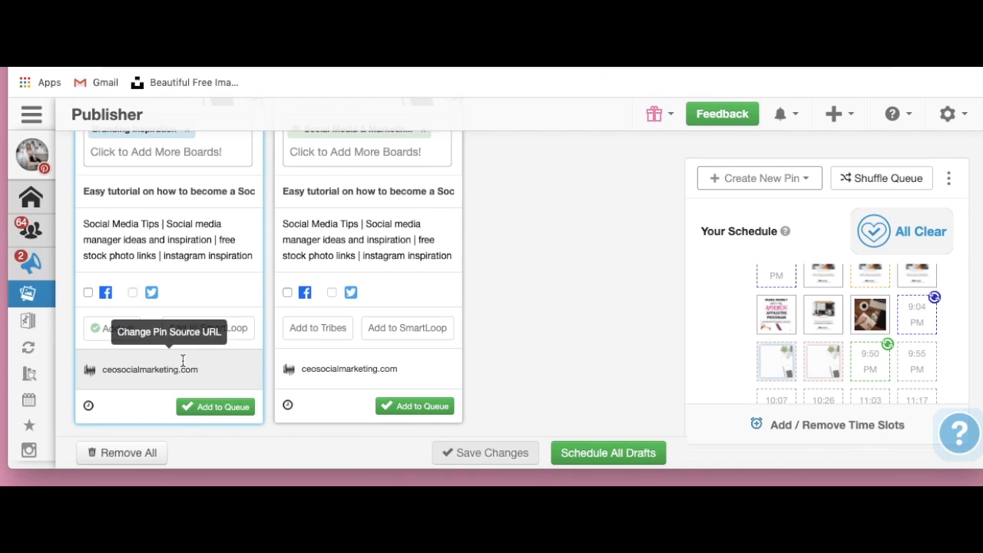
Add the "Branding Inspiration" draft to the red "social media" SmartLoop and send the draft to the queue.
{"action": "left_click", "coordinate": [235, 330]}
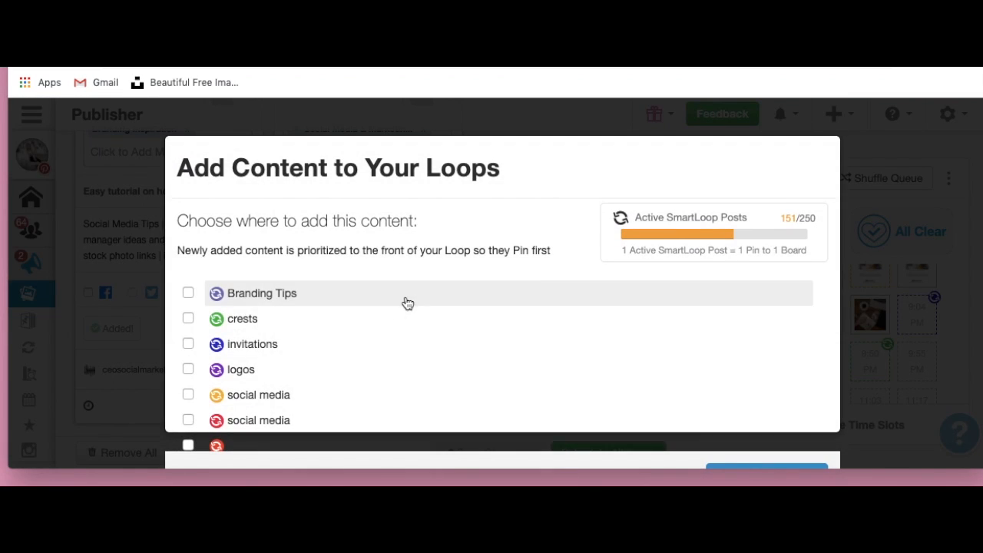
{"action": "left_click", "coordinate": [303, 420]}
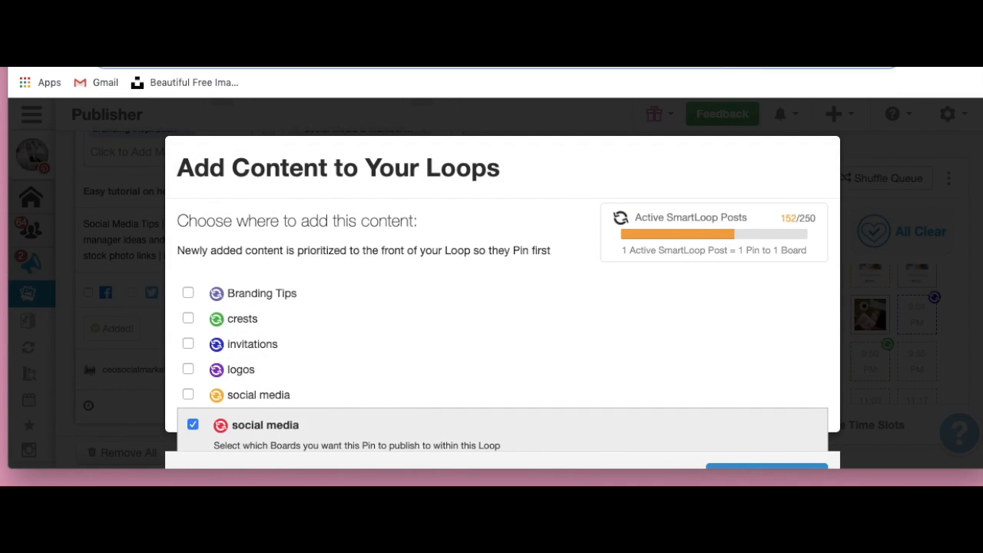
{"action": "scroll", "coordinate": [760, 292], "scroll_direction": "down", "scroll_amount": 3}
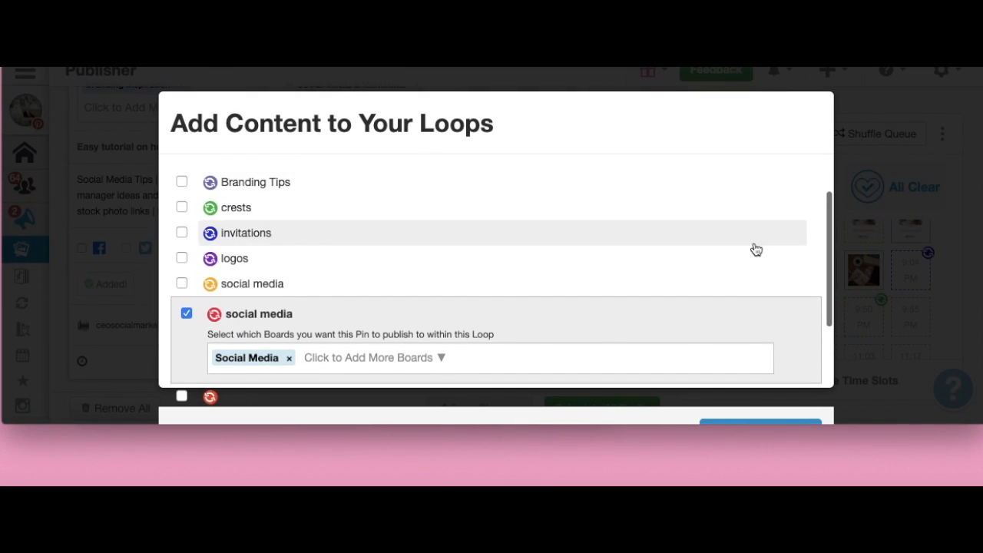
{"action": "left_click", "coordinate": [773, 422]}
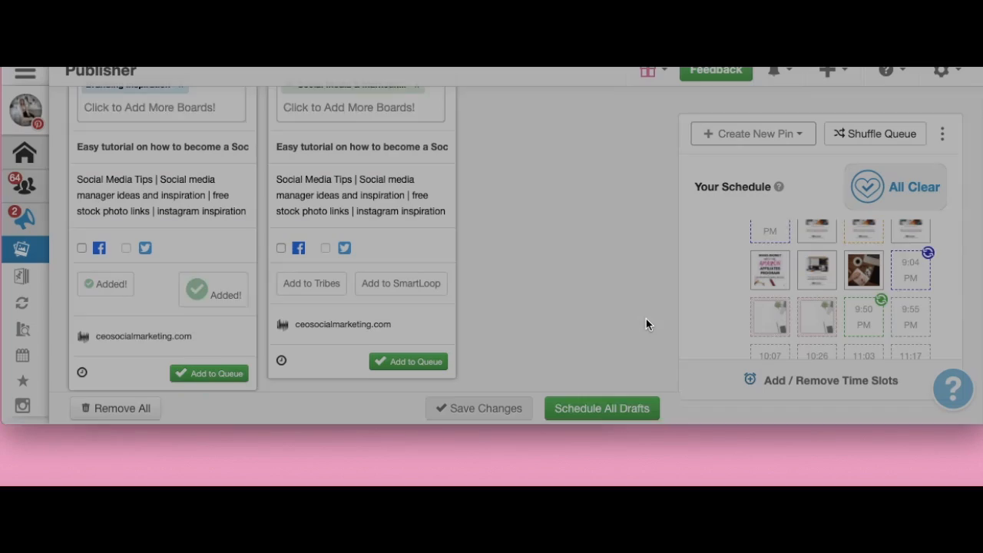
{"action": "left_click", "coordinate": [218, 364]}
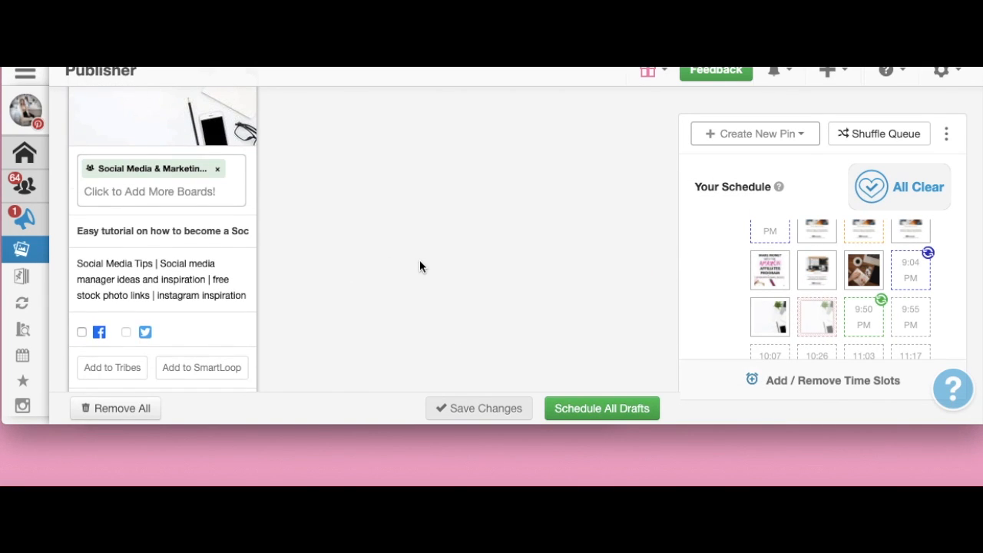
Add the boards "Branding Tips", "Branding Inspiration" and "Social Media Tips" to the remaining draft.
{"action": "scroll", "coordinate": [419, 266], "scroll_direction": "up", "scroll_amount": 5}
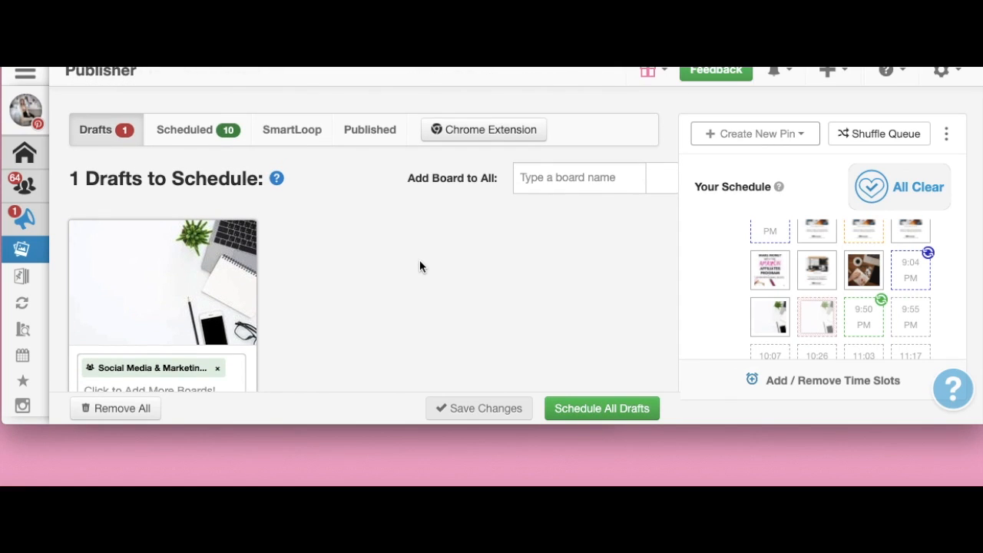
{"action": "scroll", "coordinate": [418, 262], "scroll_direction": "down", "scroll_amount": 5}
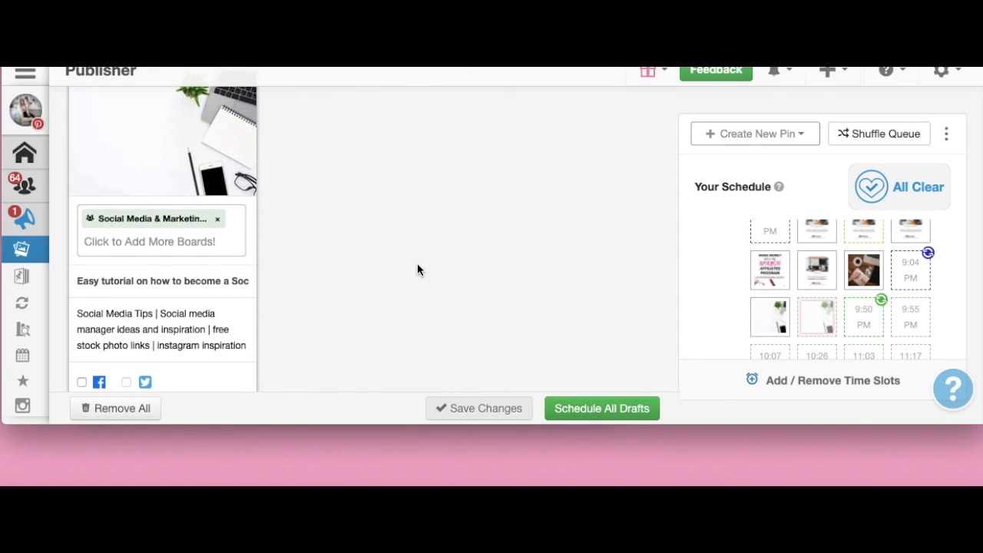
{"action": "left_click", "coordinate": [225, 159]}
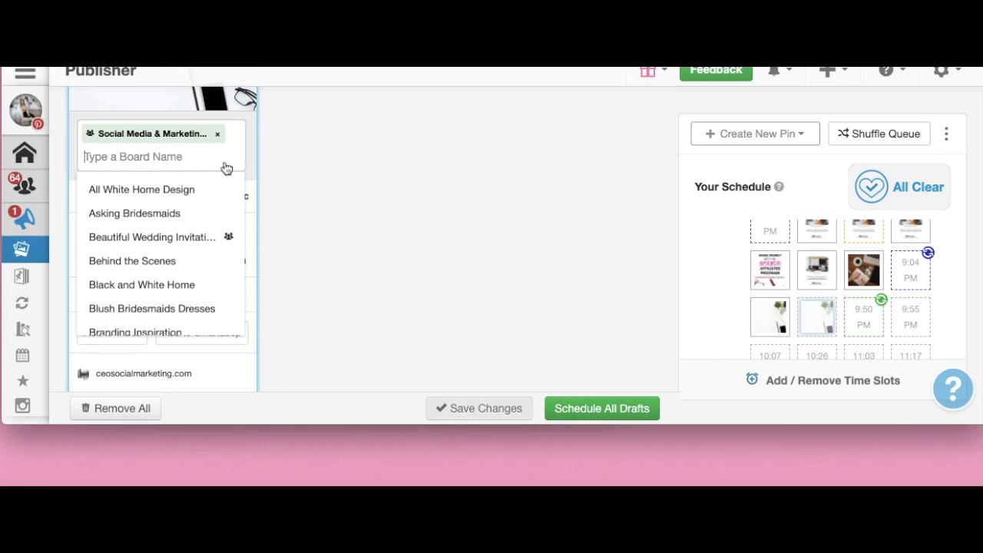
{"action": "scroll", "coordinate": [200, 269], "scroll_direction": "down", "scroll_amount": 3}
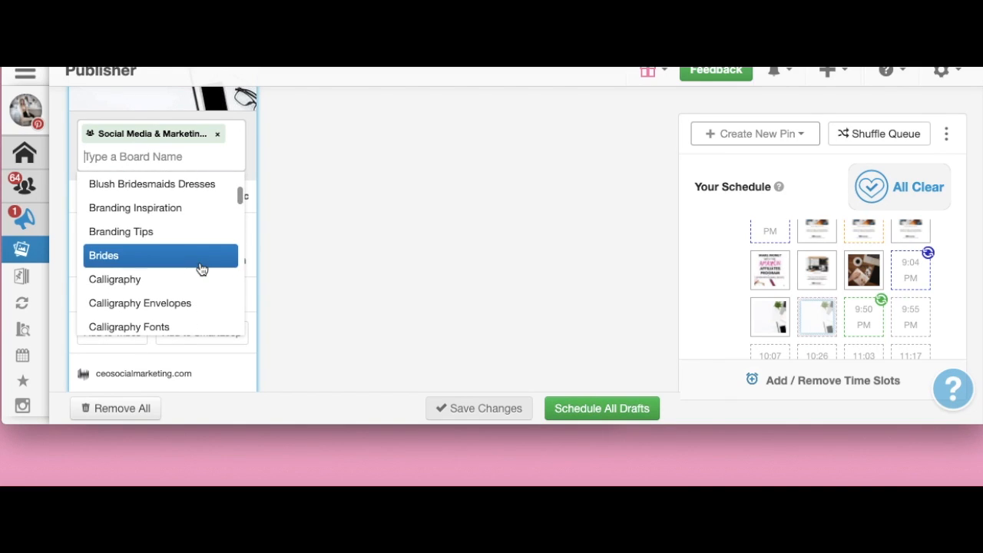
{"action": "scroll", "coordinate": [201, 269], "scroll_direction": "down", "scroll_amount": 3}
{"action": "type", "text": "bran"}
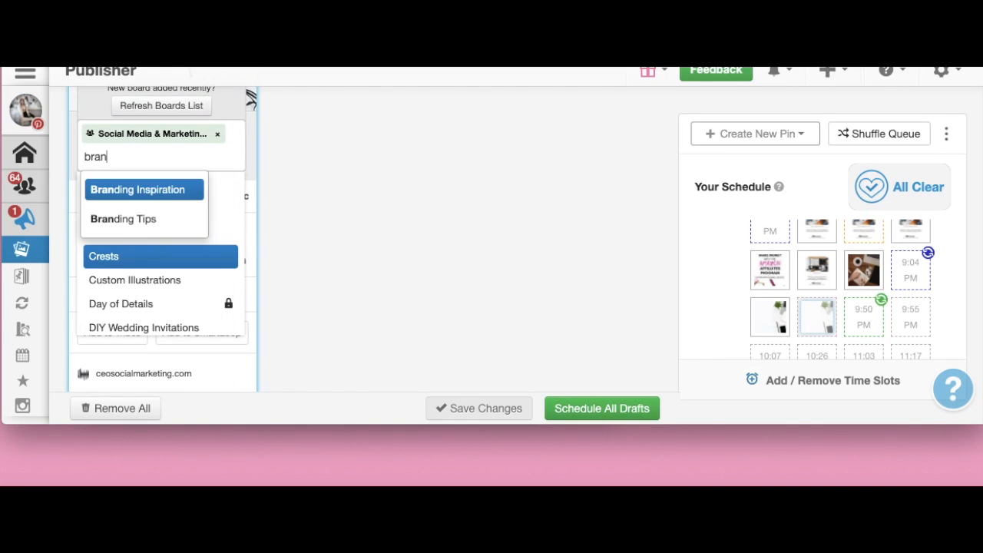
{"action": "left_click", "coordinate": [157, 219]}
{"action": "type", "text": "bran"}
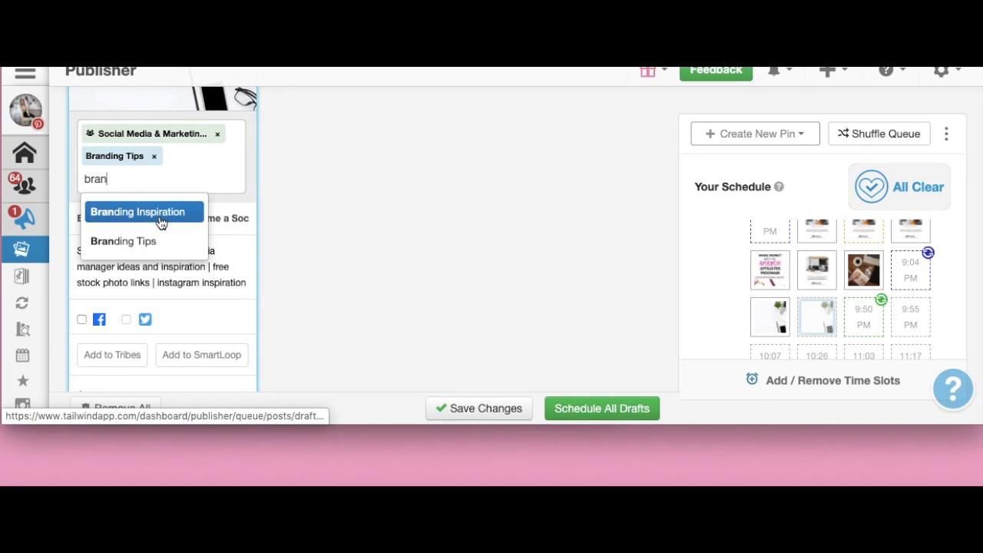
{"action": "left_click", "coordinate": [159, 218]}
{"action": "type", "text": "soci"}
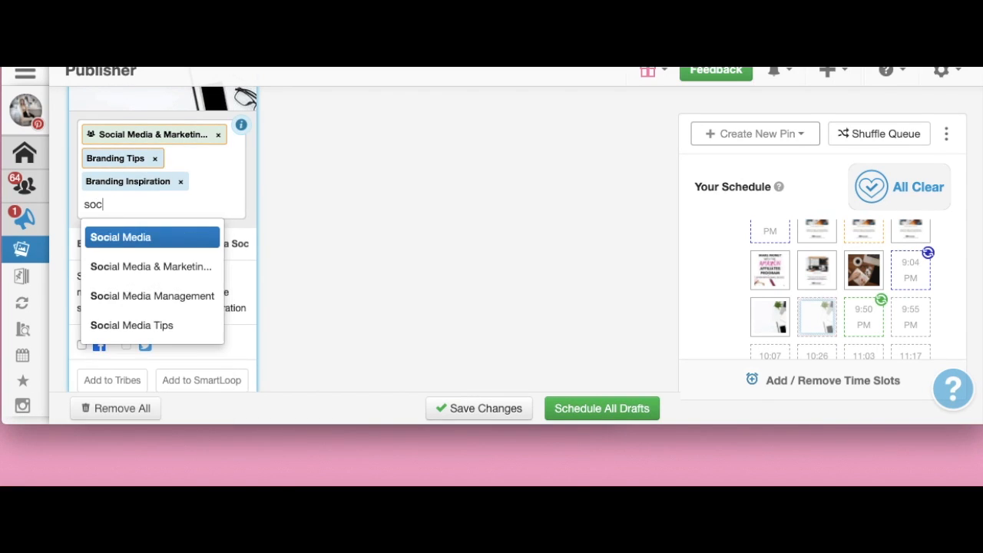
{"action": "left_click", "coordinate": [174, 324]}
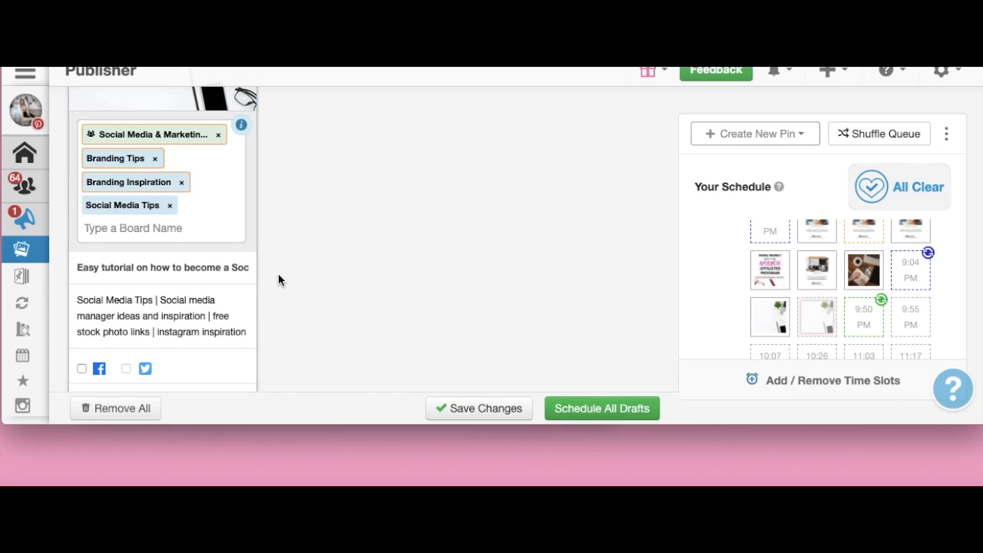
Add the remaining multi-board draft to the queue and check its time slots in today's schedule.
{"action": "scroll", "coordinate": [278, 274], "scroll_direction": "down", "scroll_amount": 3}
{"action": "left_click", "coordinate": [222, 365]}
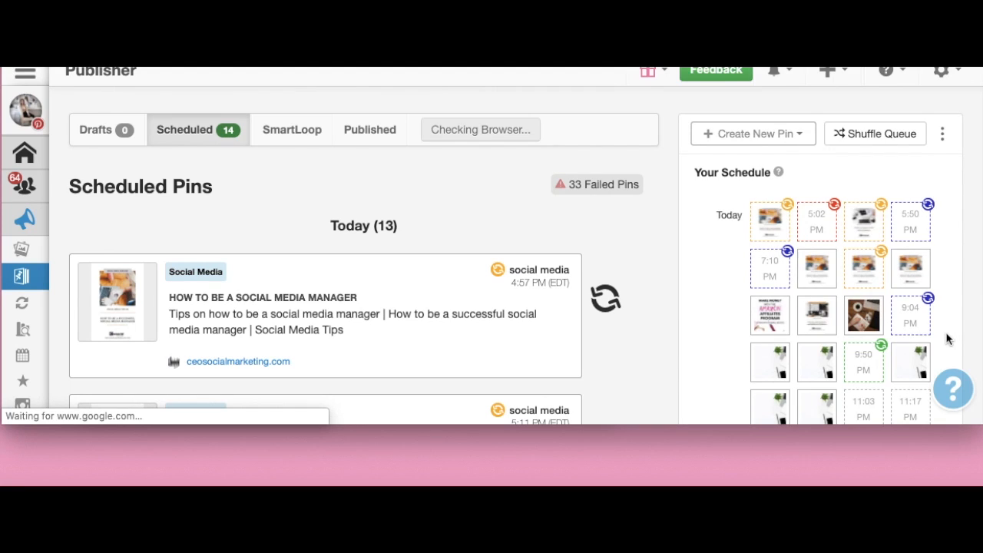
{"action": "scroll", "coordinate": [947, 338], "scroll_direction": "down", "scroll_amount": 4}
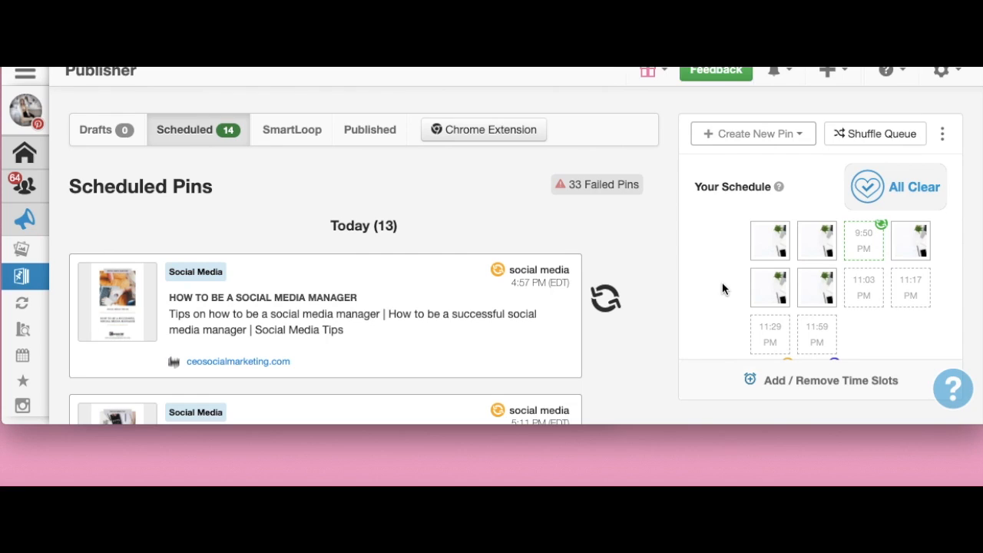
{"action": "scroll", "coordinate": [737, 269], "scroll_direction": "up", "scroll_amount": 3}
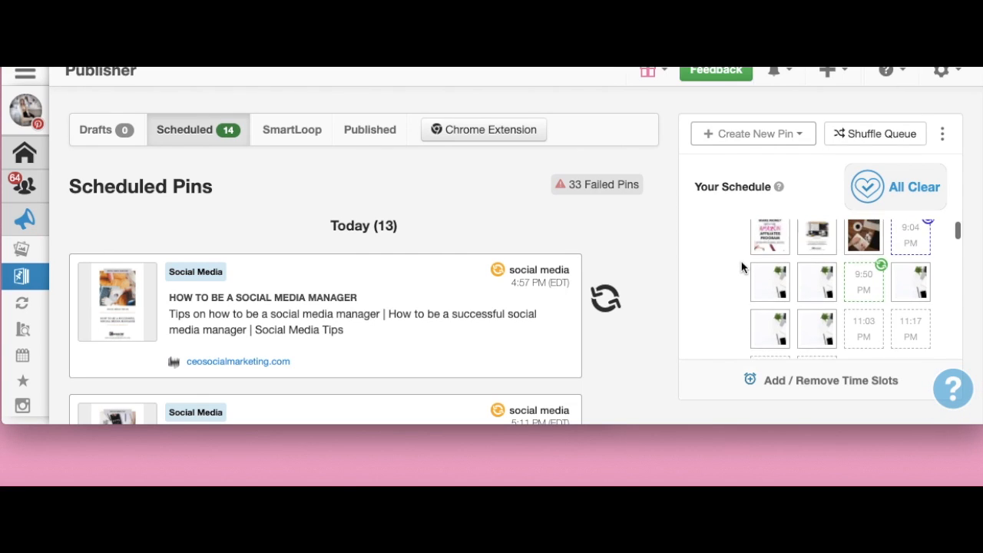